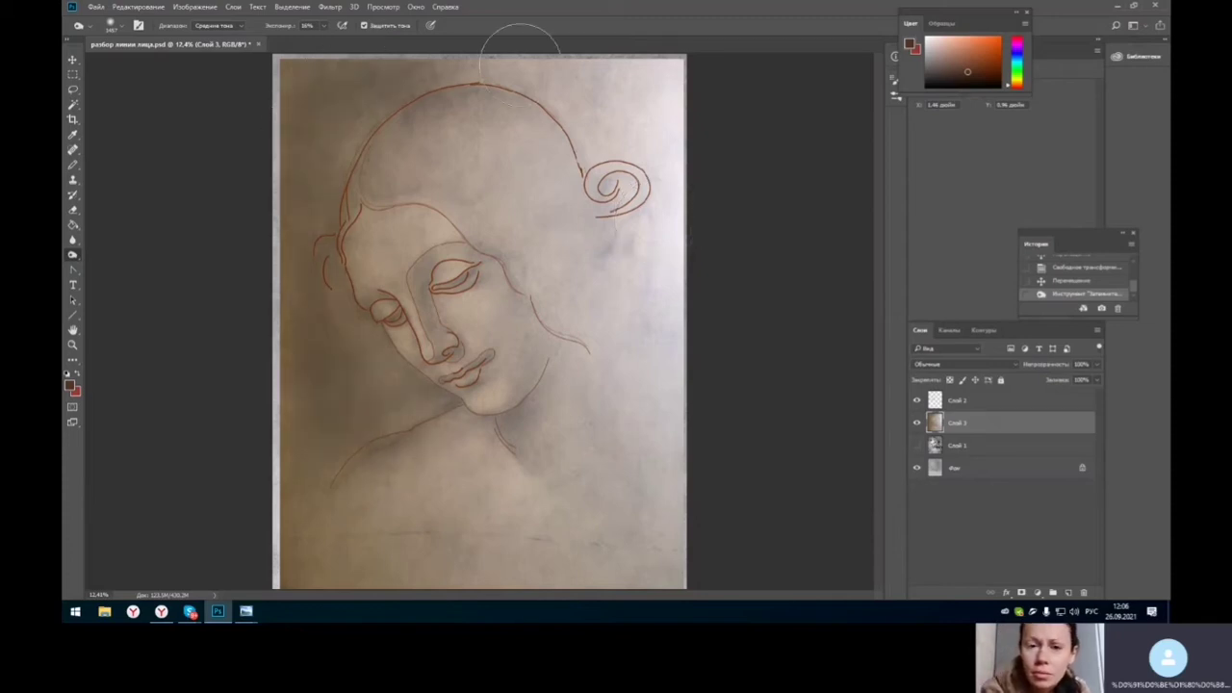
- Darken the background on the shadow side of the portrait's face with the Burn tool
left_click_drag(322, 381, 321, 243)
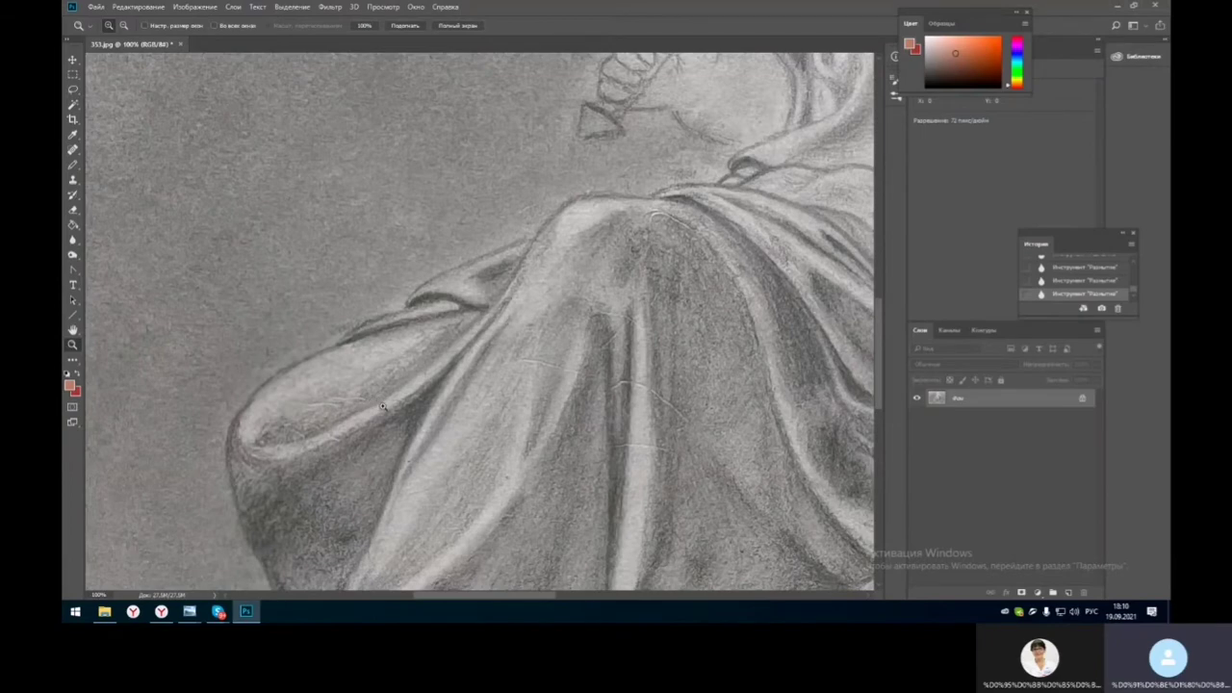
- Lighten the lower rim of the far knee's drapery in 353.jpg with the Dodge tool
left_click_drag(72, 254, 123, 276)
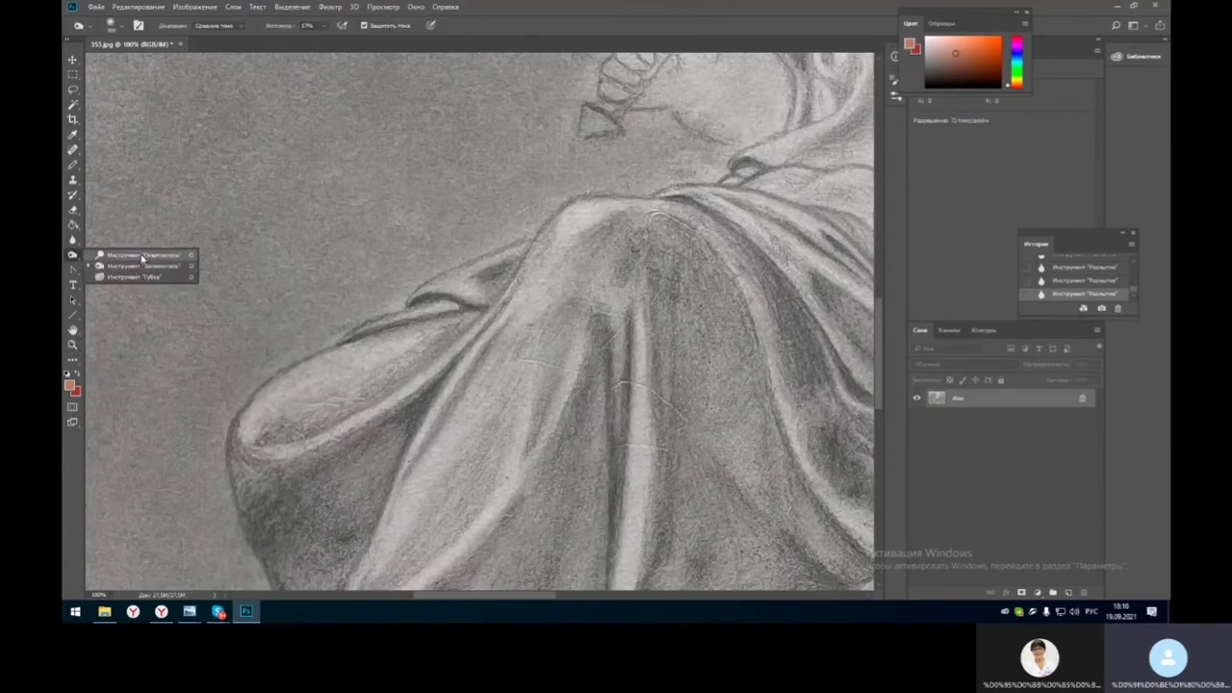
left_click(135, 268)
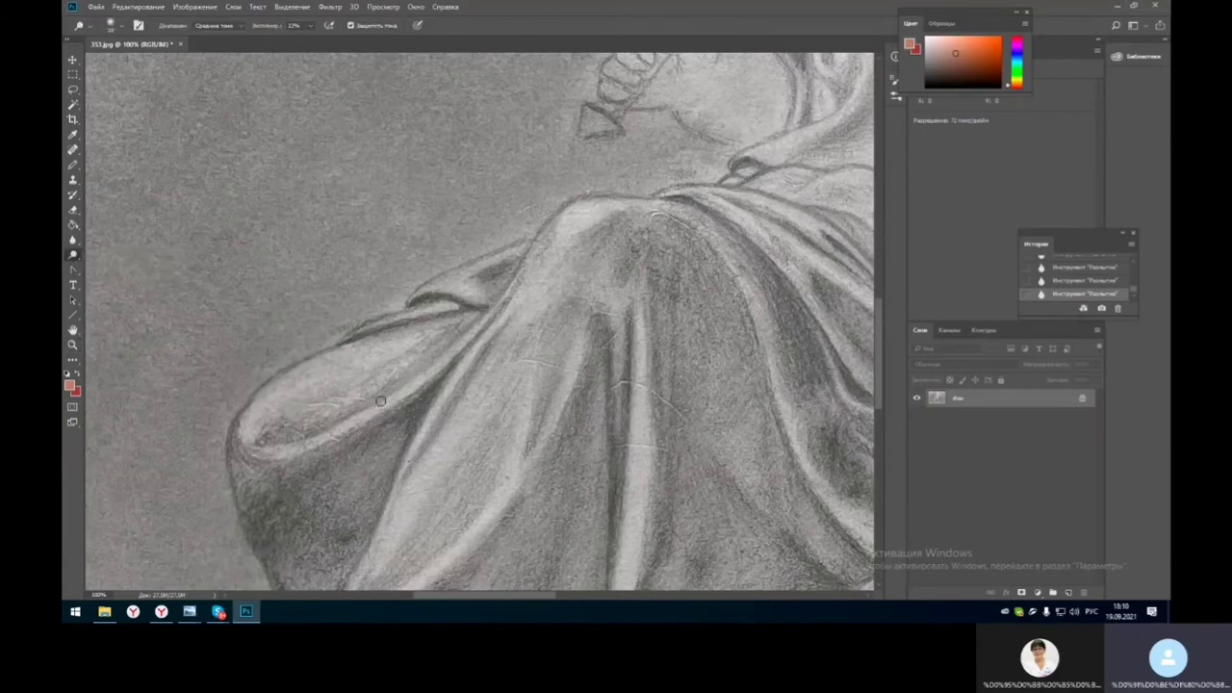
left_click_drag(372, 396, 281, 441)
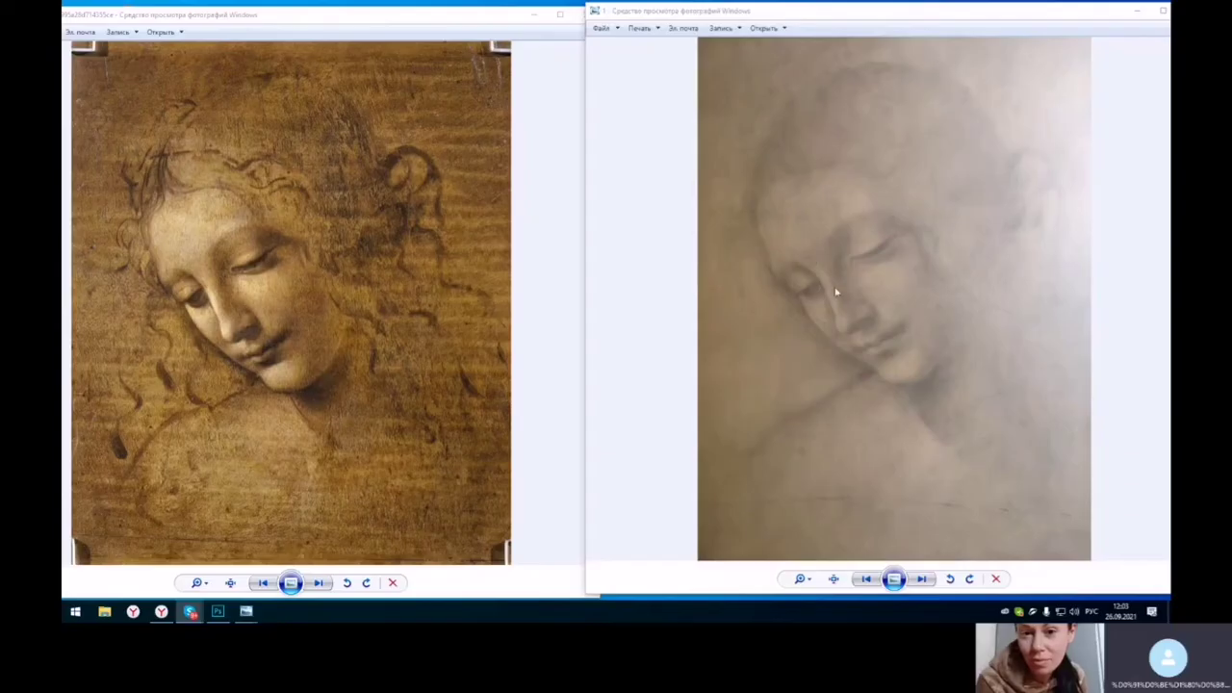
- Compare the face in the outlined Photoshop drawing with the reference painting and the pencil drawing in the photo viewer
left_click(217, 611)
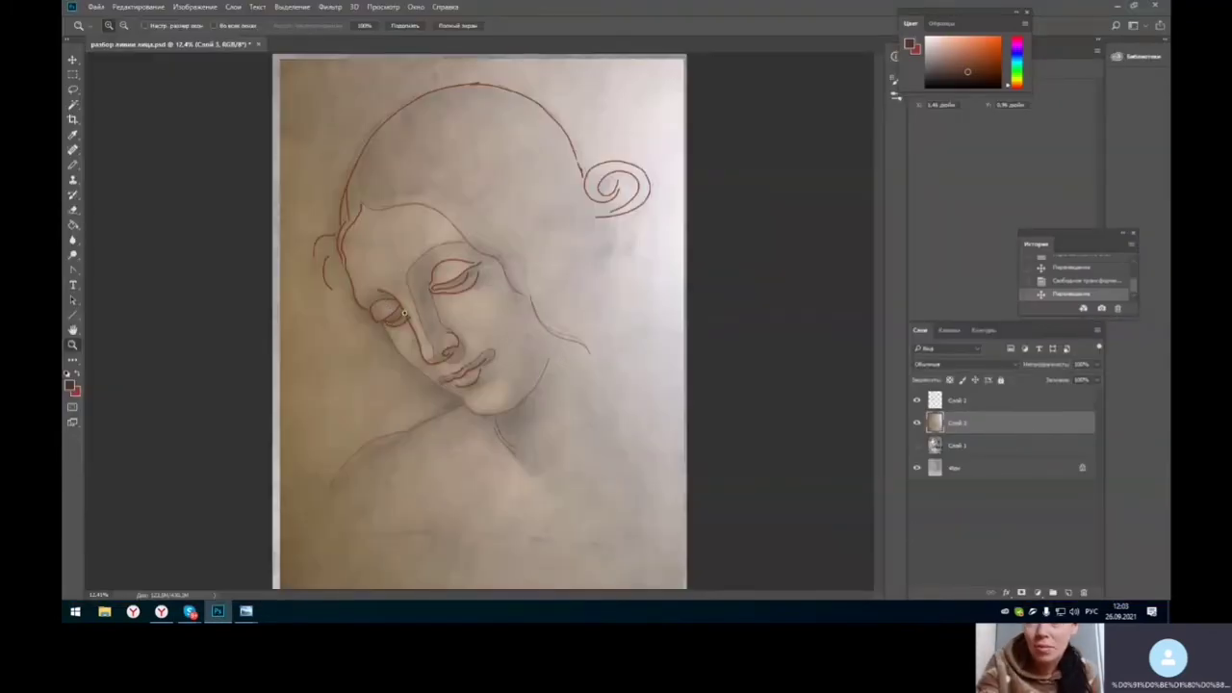
left_click_drag(404, 313, 405, 328)
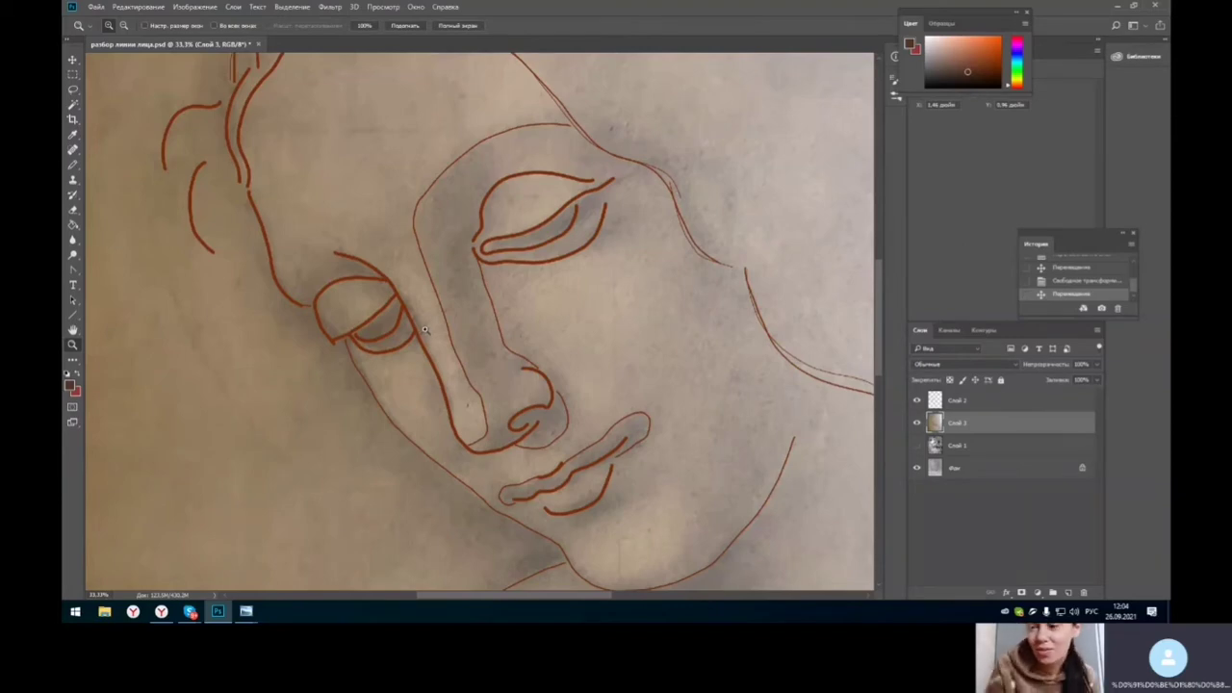
scroll(450, 367, "up", 1)
left_click(1119, 7)
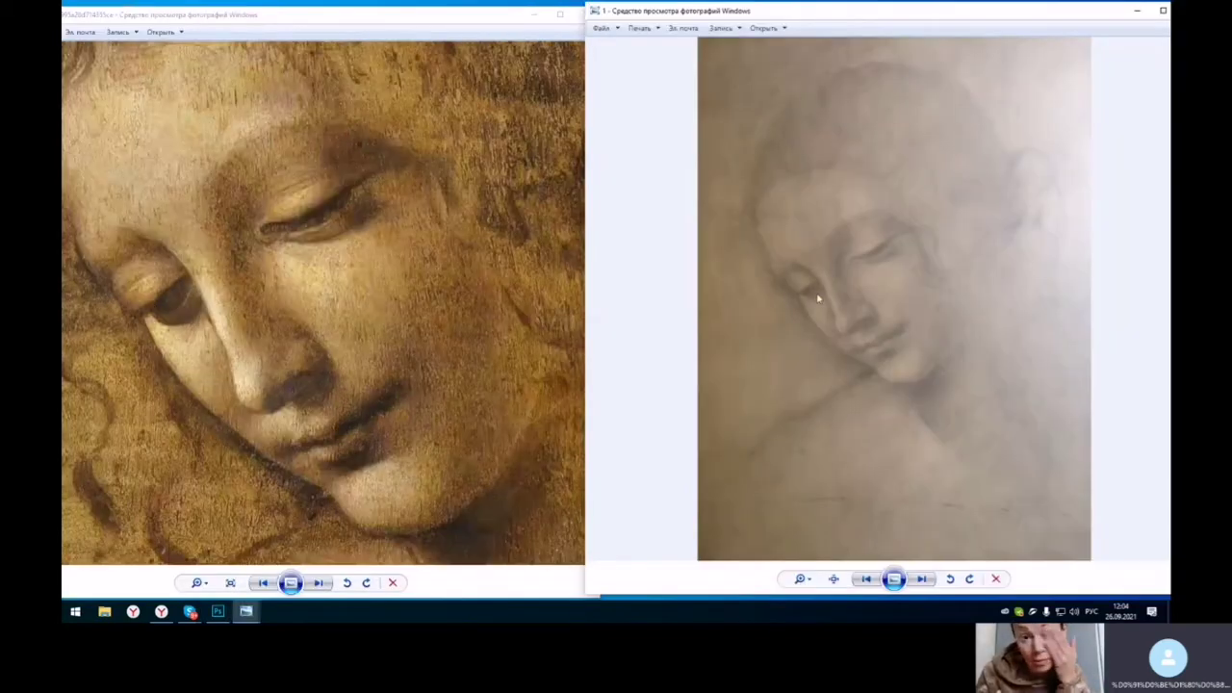
scroll(817, 299, "up", 3)
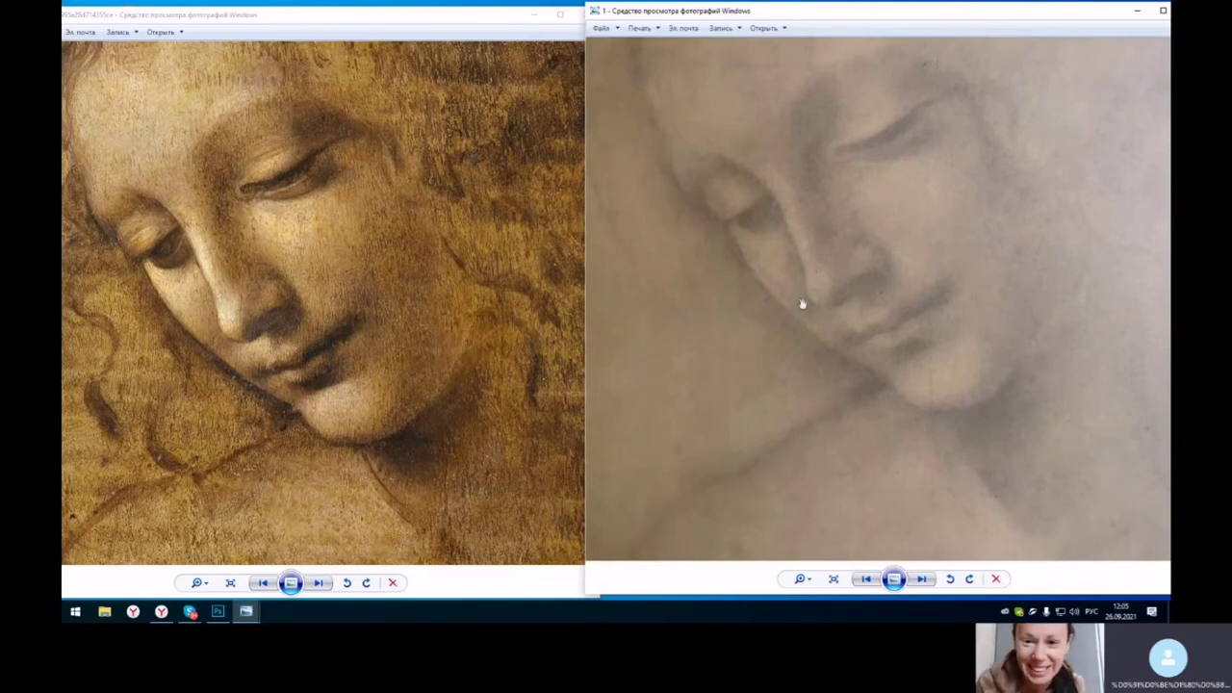
scroll(781, 279, "down", 5)
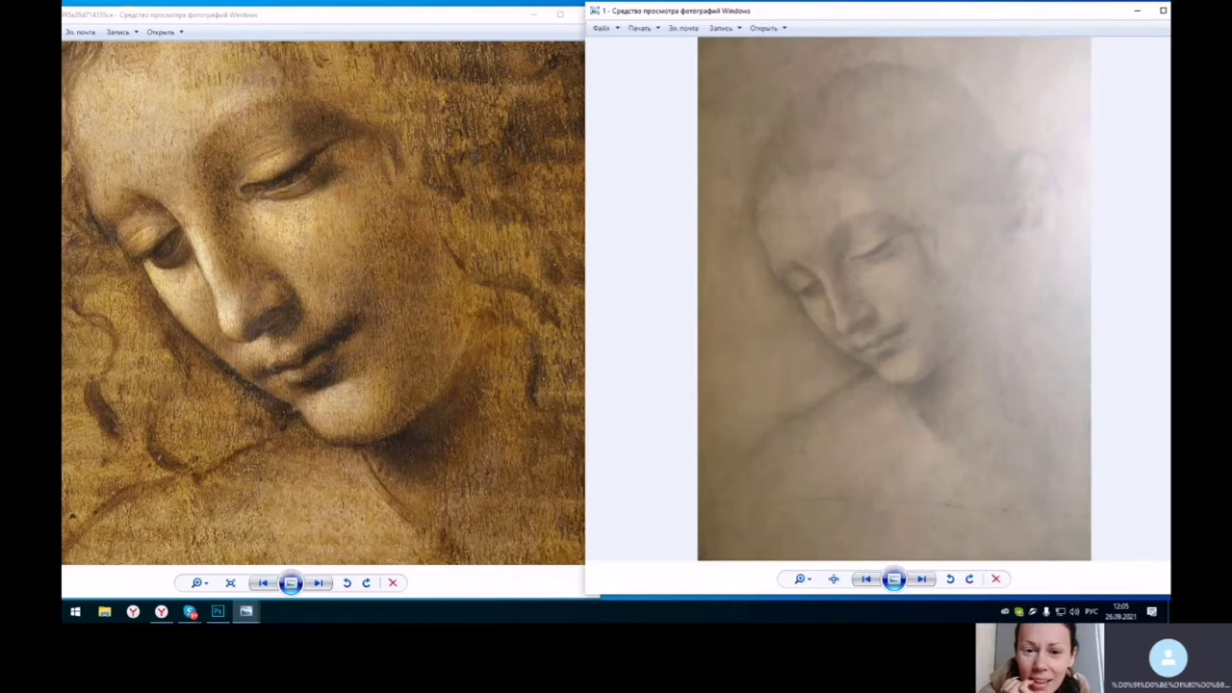
- Switch to Photoshop and darken the portrait's background and hair area with the Burn tool set to midtones
left_click(216, 613)
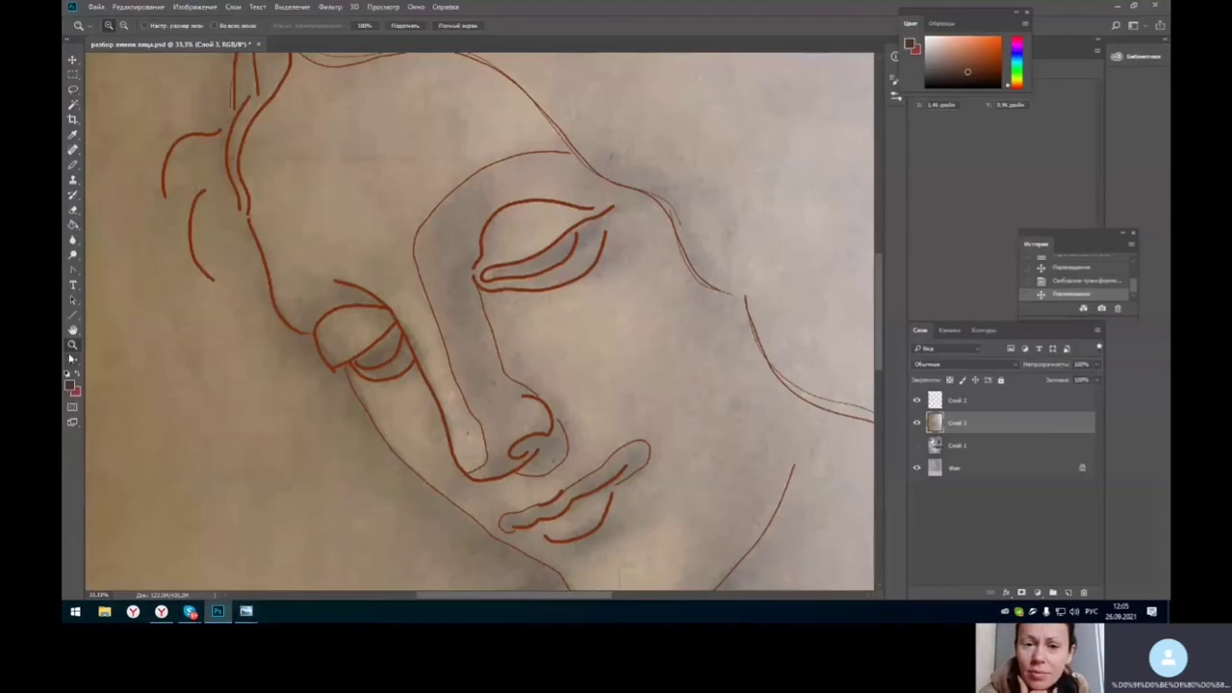
right_click(383, 406)
left_click(416, 412)
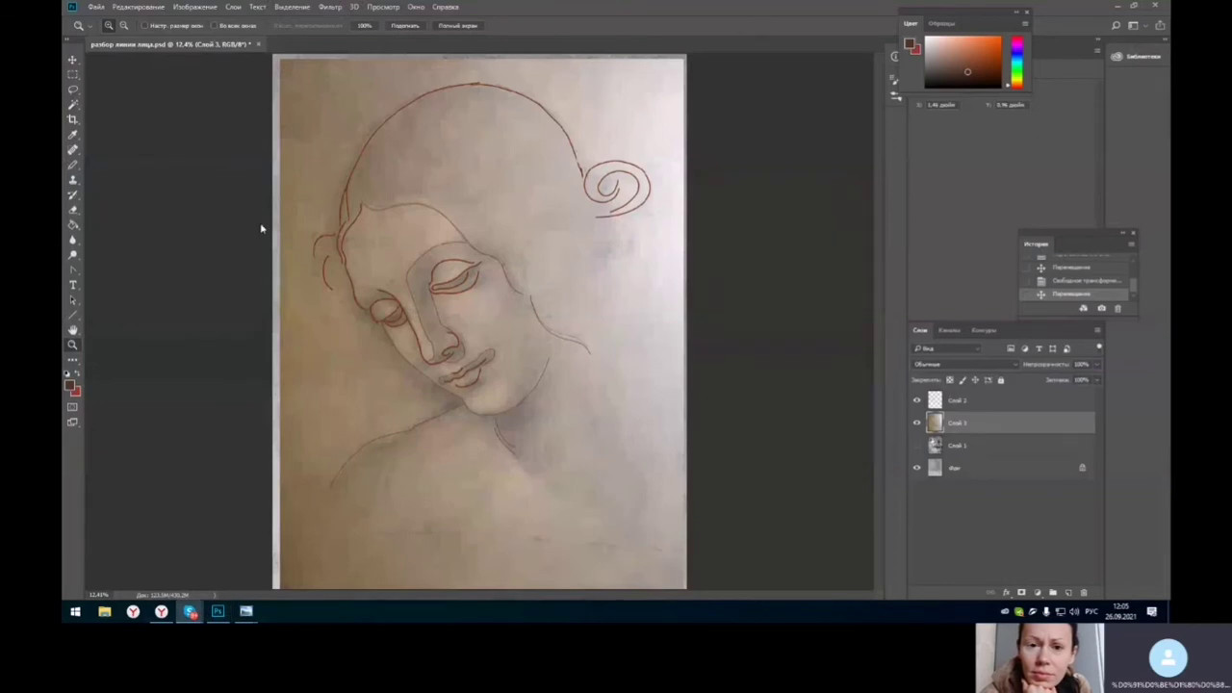
left_click(73, 255)
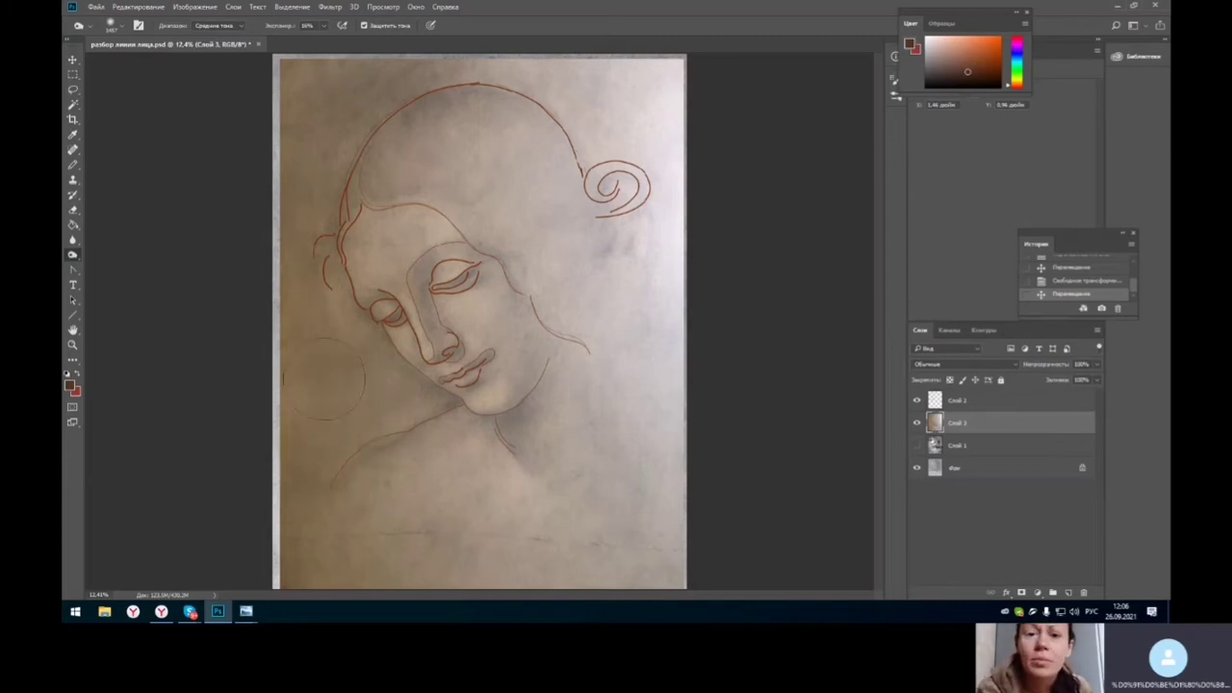
left_click(640, 126)
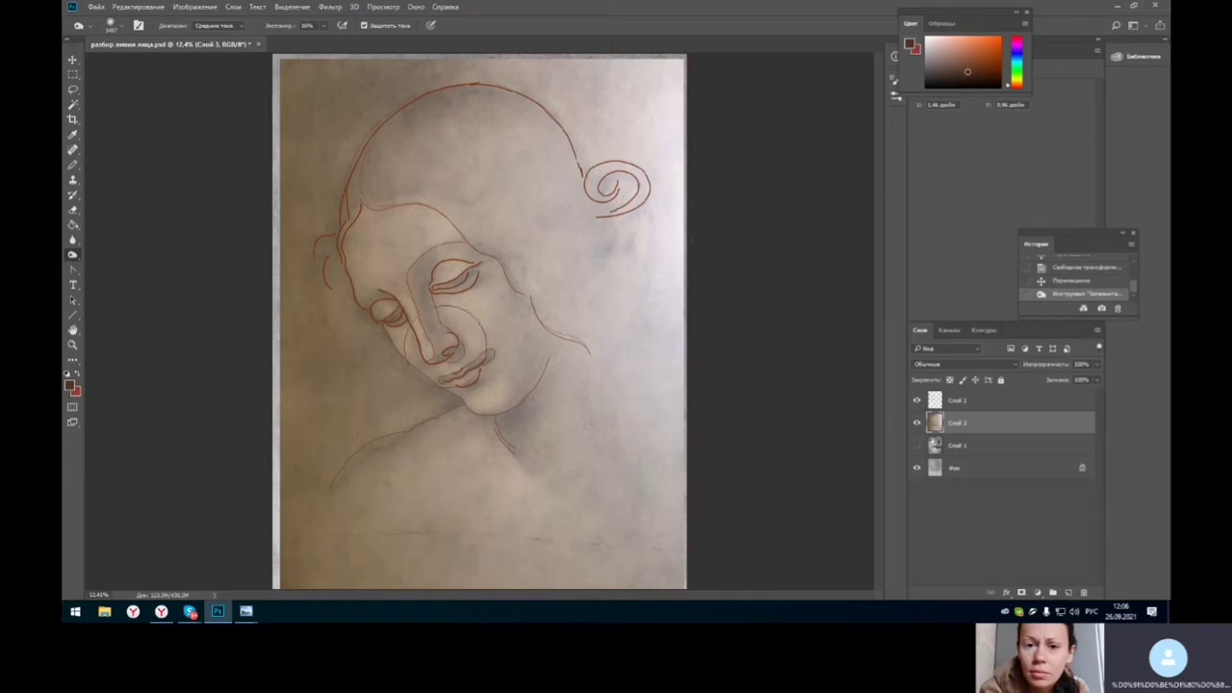
mouse_move(345, 412)
left_mouse_down()
mouse_move(324, 288)
mouse_move(323, 423)
mouse_move(412, 426)
mouse_move(307, 410)
mouse_move(306, 120)
mouse_move(345, 74)
mouse_move(520, 59)
mouse_move(620, 69)
mouse_move(635, 352)
left_mouse_up()
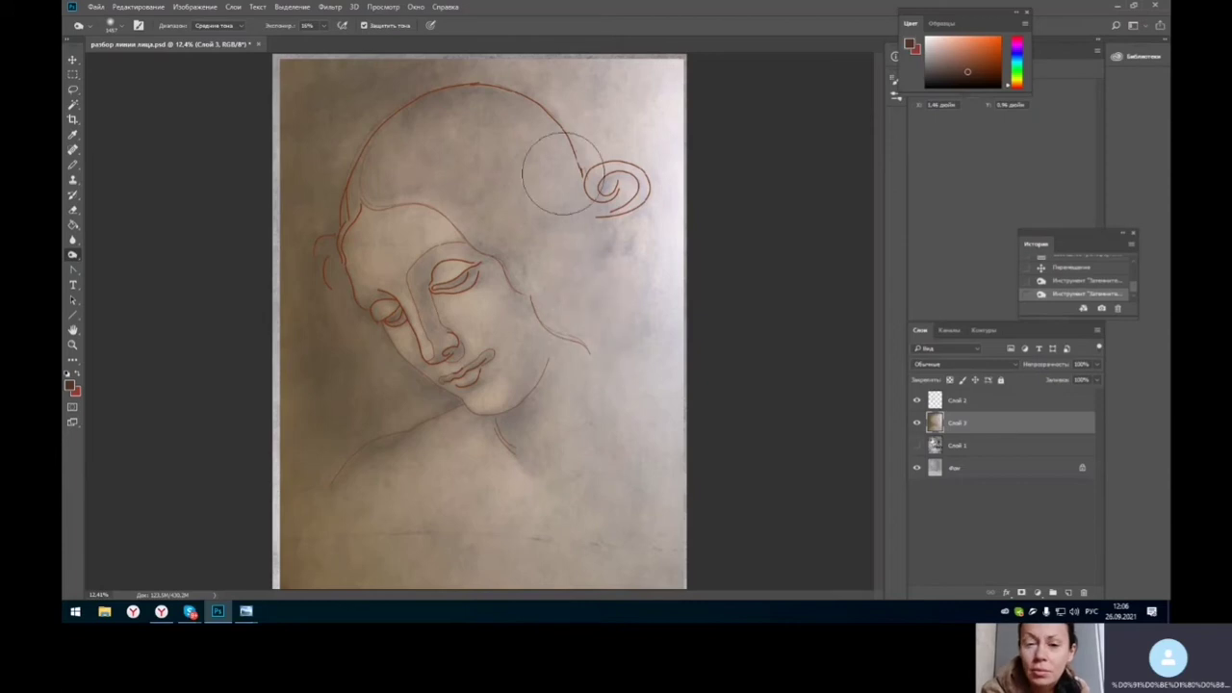
mouse_move(487, 212)
left_mouse_down()
mouse_move(484, 126)
mouse_move(503, 211)
mouse_move(537, 159)
mouse_move(610, 286)
left_mouse_up()
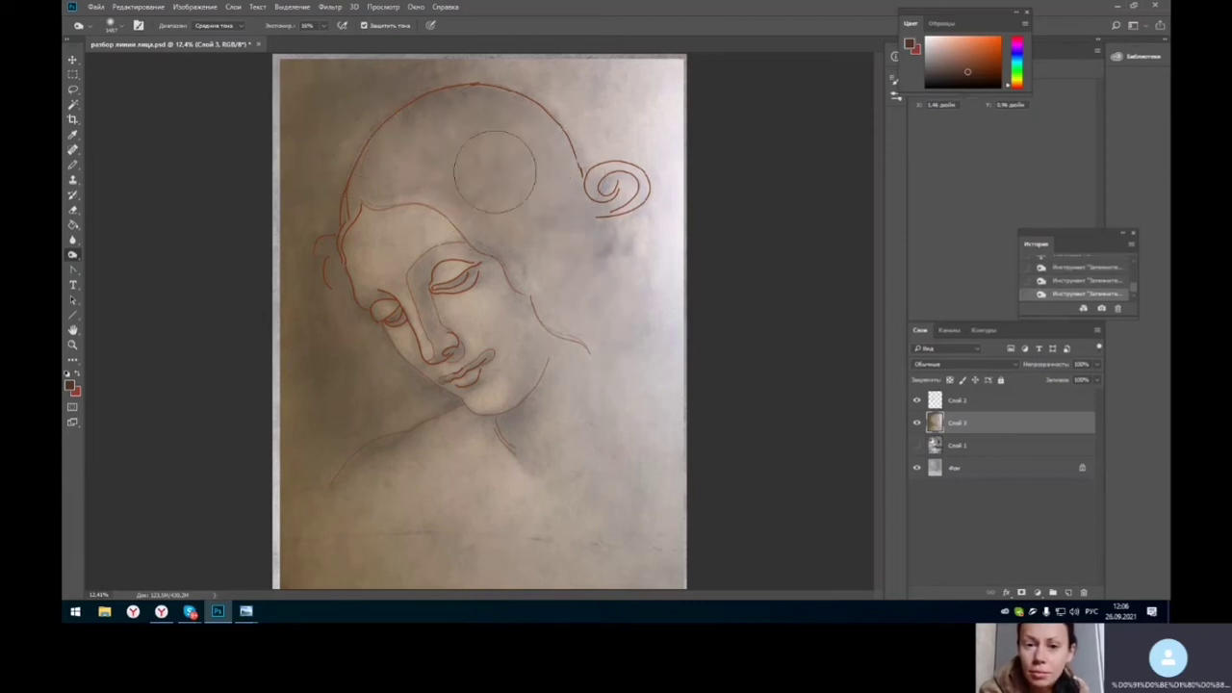
left_click_drag(498, 170, 544, 145)
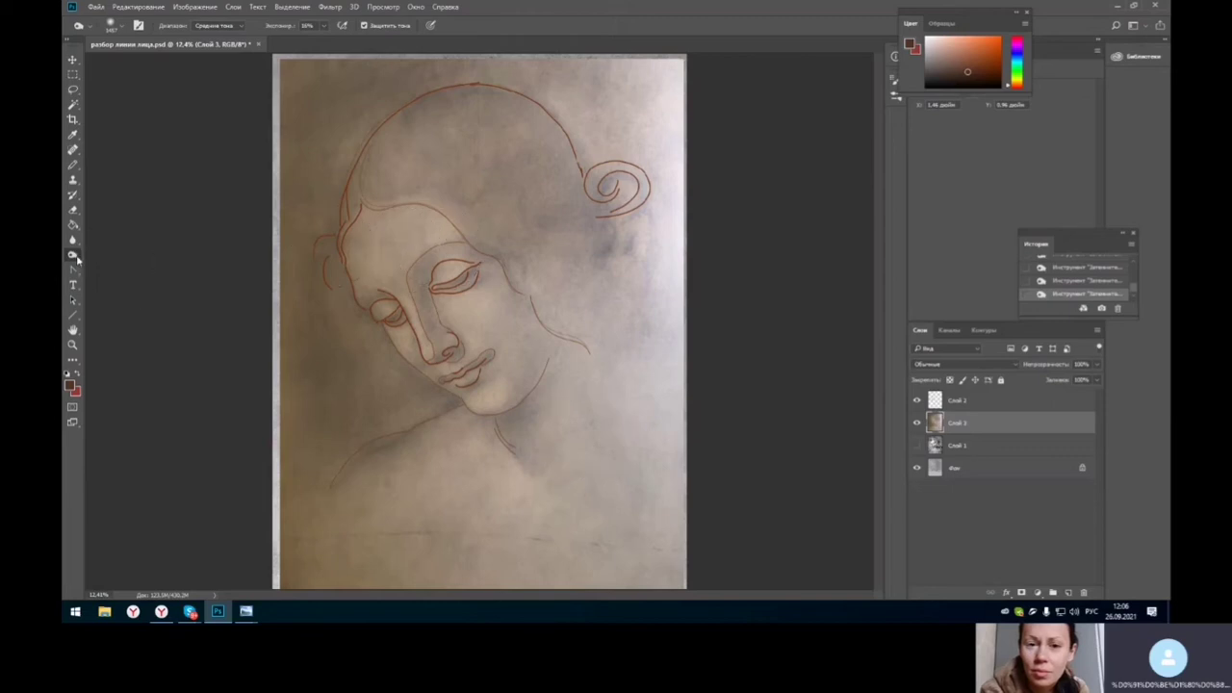
- Lighten the portrait's forehead and cheek with the Dodge tool, using a larger soft brush
right_click(74, 256)
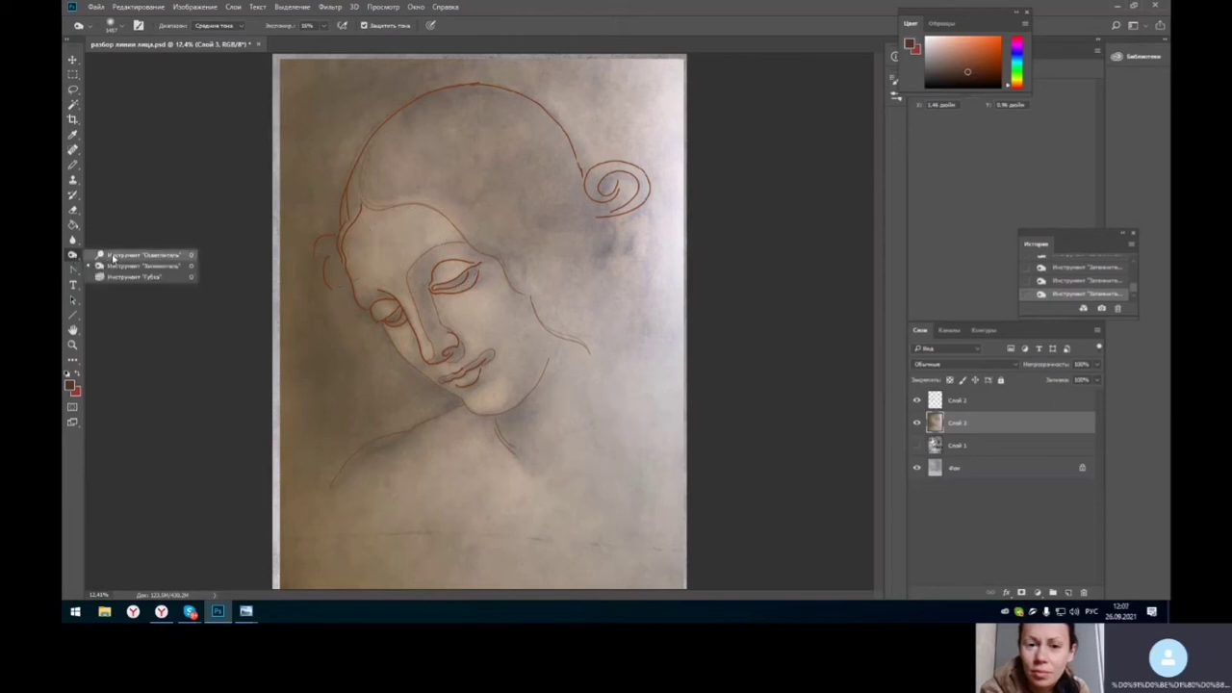
left_click(113, 256)
left_click(122, 26)
left_click_drag(143, 63, 189, 62)
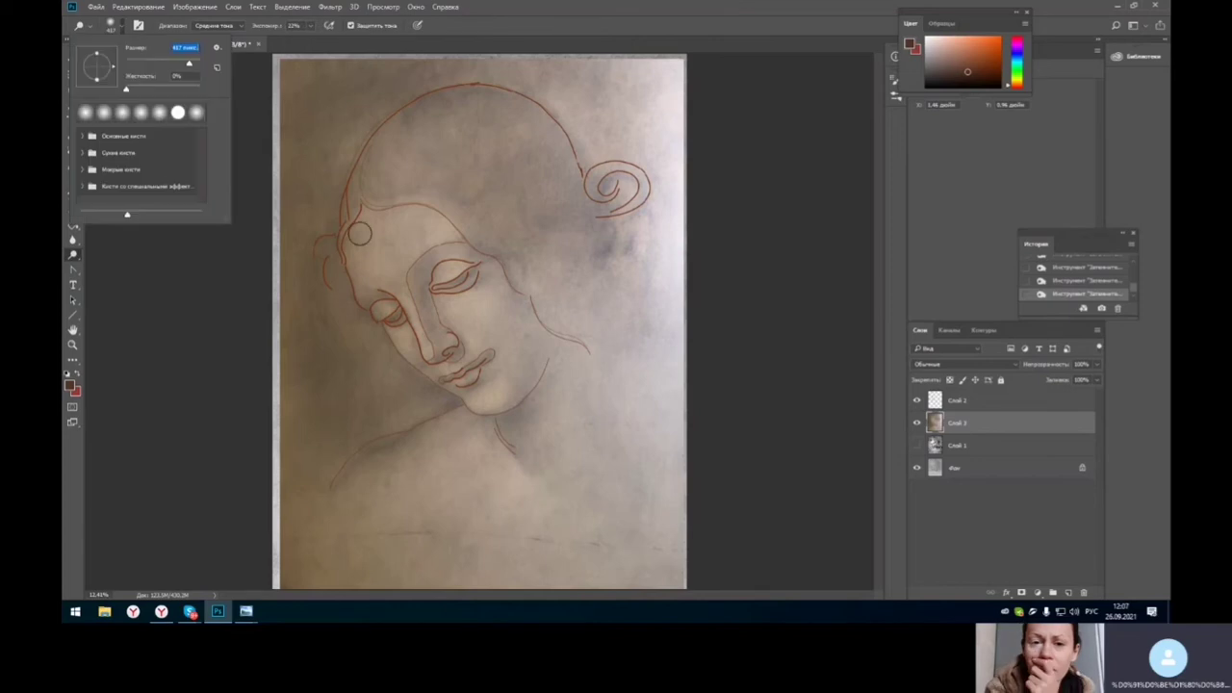
mouse_move(359, 234)
left_mouse_down()
mouse_move(392, 219)
mouse_move(365, 220)
mouse_move(358, 250)
mouse_move(396, 237)
mouse_move(380, 263)
mouse_move(413, 232)
mouse_move(386, 271)
mouse_move(385, 229)
mouse_move(366, 248)
mouse_move(395, 309)
mouse_move(458, 305)
left_mouse_up()
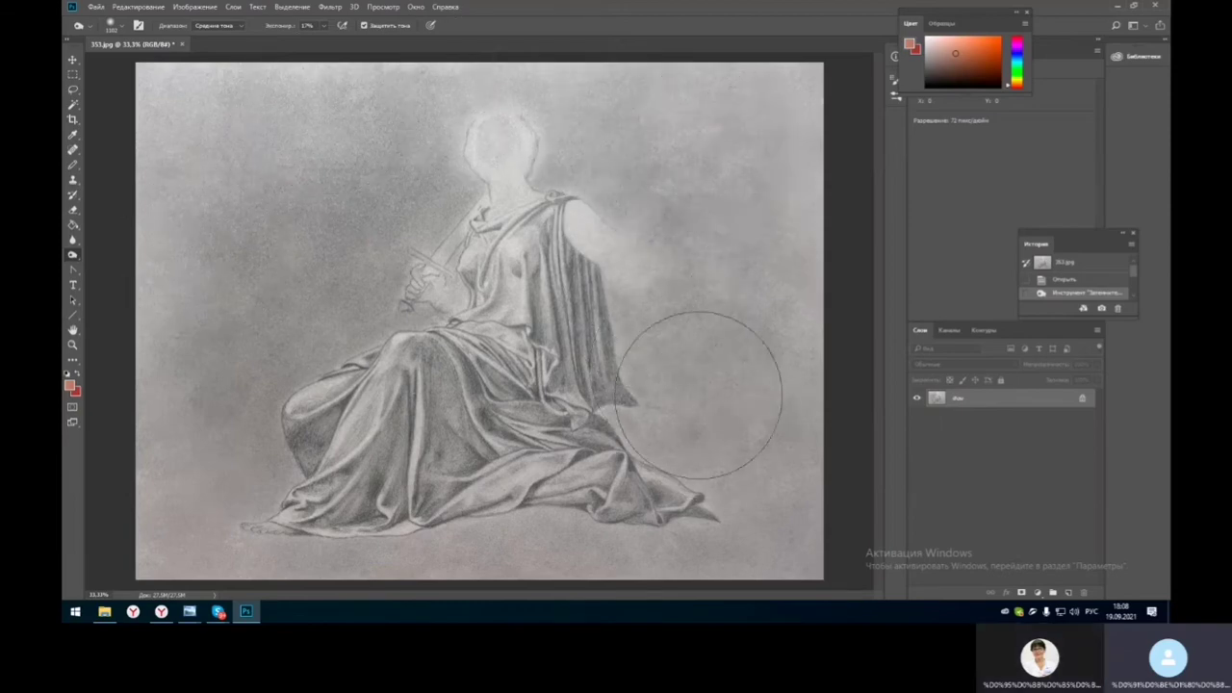
- Darken the cloak folds hanging behind the seated figure and the shadowed drapery below with a smaller Burn brush
left_click(116, 25)
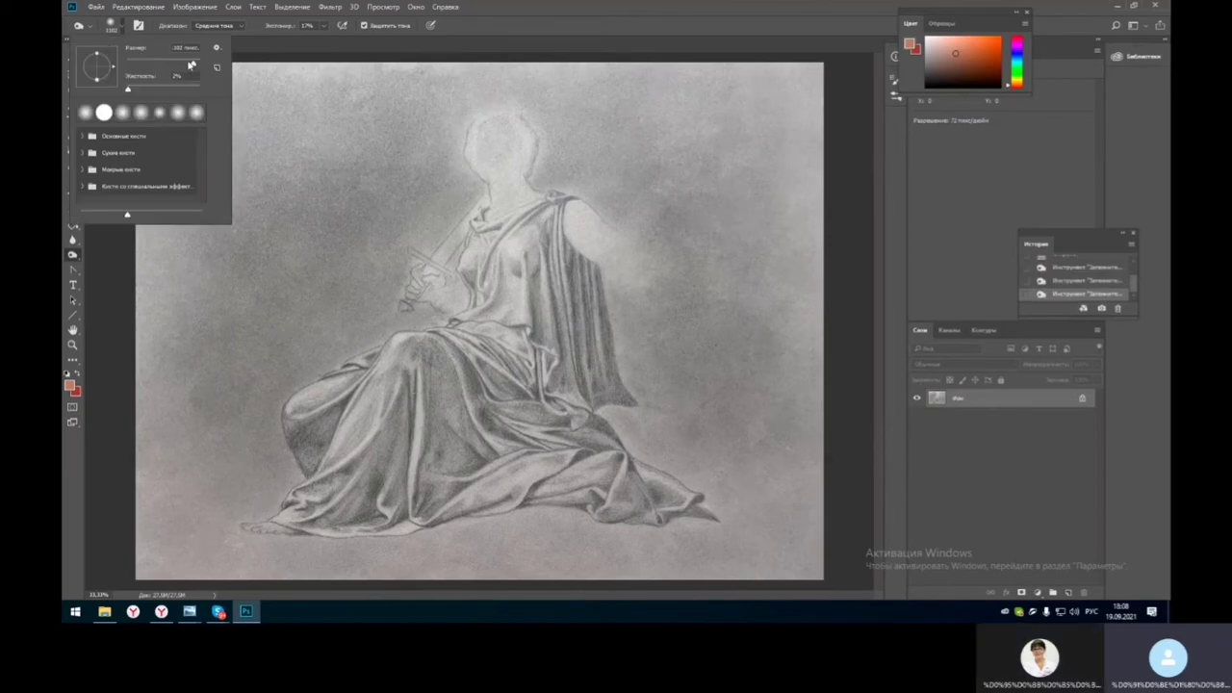
left_click_drag(190, 65, 184, 65)
left_click(591, 279)
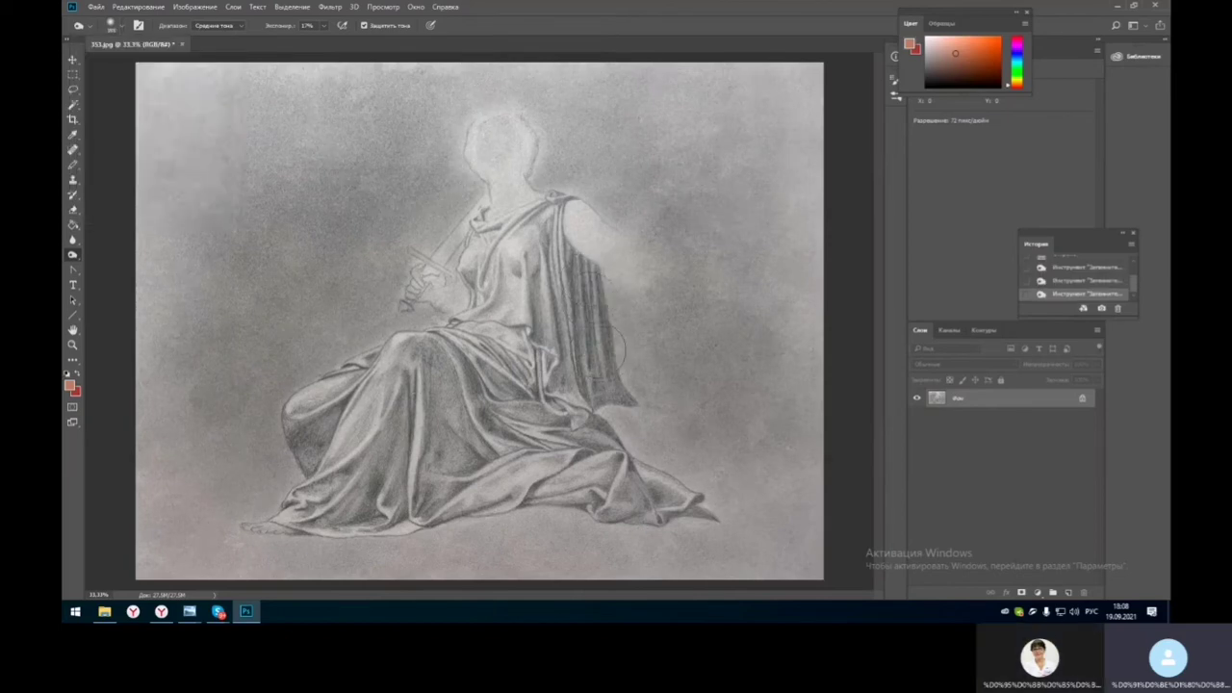
mouse_move(598, 350)
left_mouse_down()
mouse_move(589, 277)
mouse_move(586, 338)
left_mouse_up()
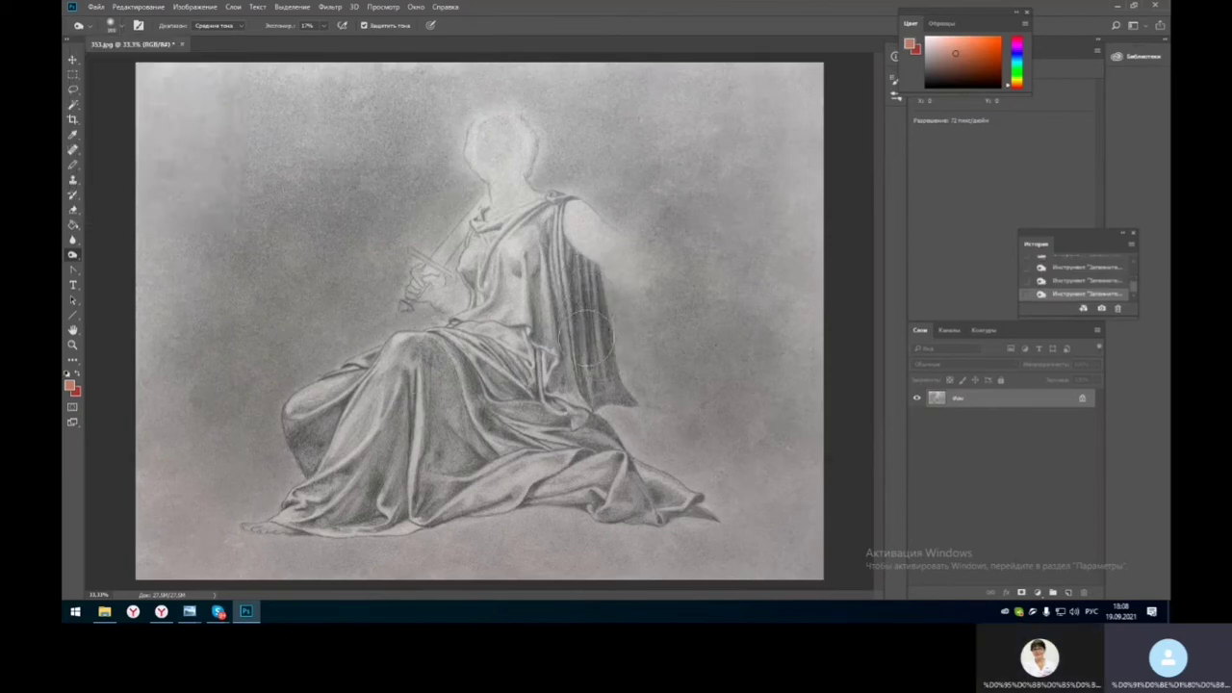
mouse_move(598, 274)
left_mouse_down()
mouse_move(600, 311)
mouse_move(597, 382)
left_mouse_up()
mouse_move(660, 475)
left_mouse_down()
mouse_move(673, 480)
mouse_move(601, 431)
mouse_move(545, 425)
left_mouse_up()
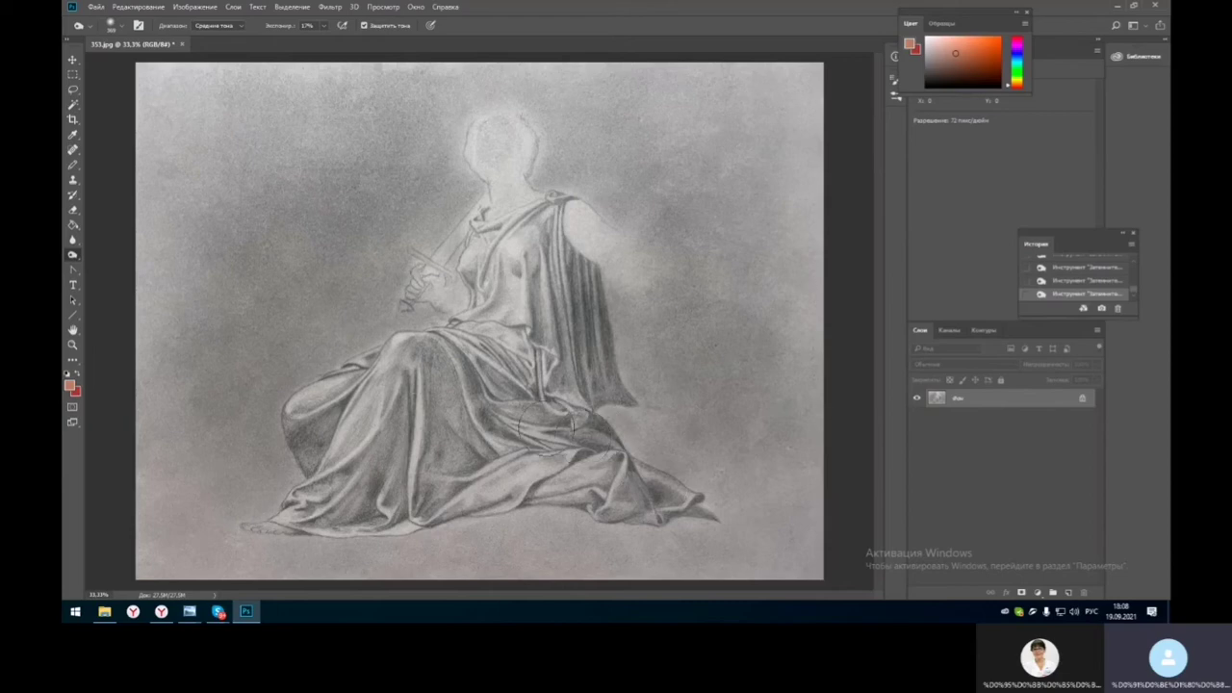
left_click_drag(591, 314, 588, 268)
mouse_move(583, 329)
left_mouse_down()
mouse_move(591, 295)
mouse_move(604, 378)
left_mouse_up()
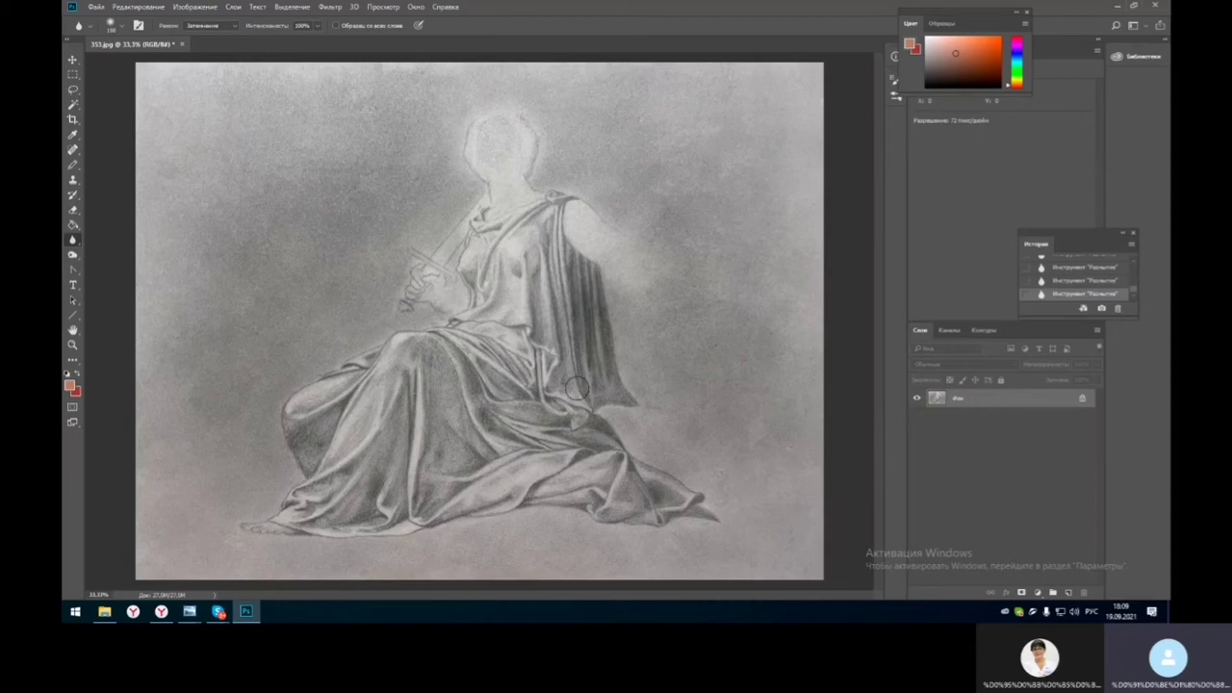
- Smooth the shadows of the hanging cloak and the trailing drapery on the ground with the Smudge and Blur tools
right_click(72, 239)
left_click(125, 265)
mouse_move(591, 293)
left_mouse_down()
mouse_move(576, 260)
mouse_move(597, 285)
mouse_move(586, 318)
mouse_move(604, 385)
mouse_move(597, 435)
mouse_move(621, 443)
mouse_move(590, 434)
left_mouse_up()
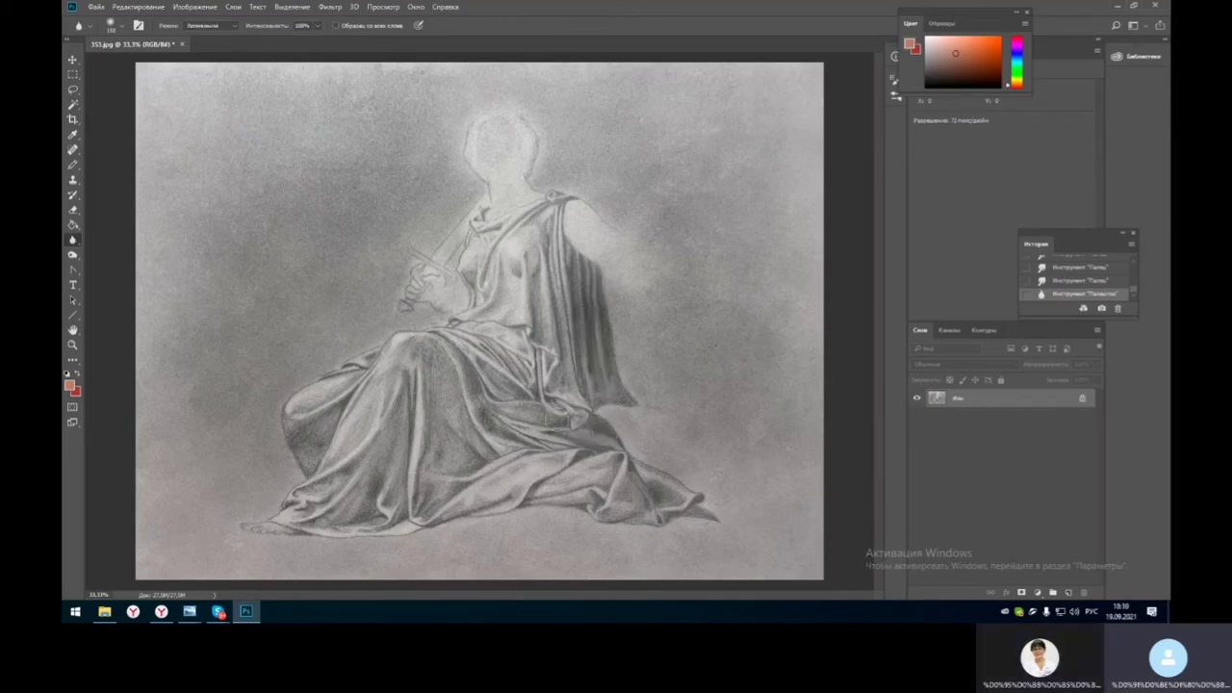
left_click_drag(668, 494, 668, 503)
mouse_move(597, 303)
left_mouse_down()
mouse_move(585, 290)
mouse_move(583, 300)
left_mouse_up()
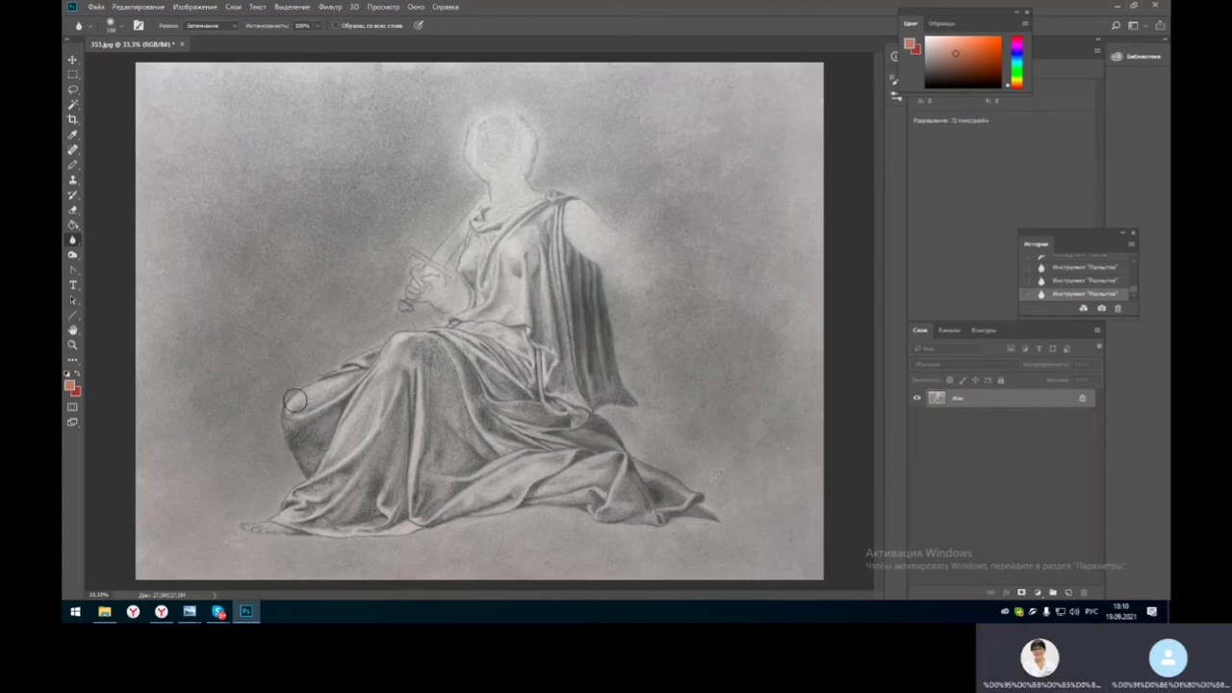
- Lighten the lower rim of the drapery on the figure's far knee at 100% zoom with the Dodge tool
left_click(72, 345)
triple_click(310, 398)
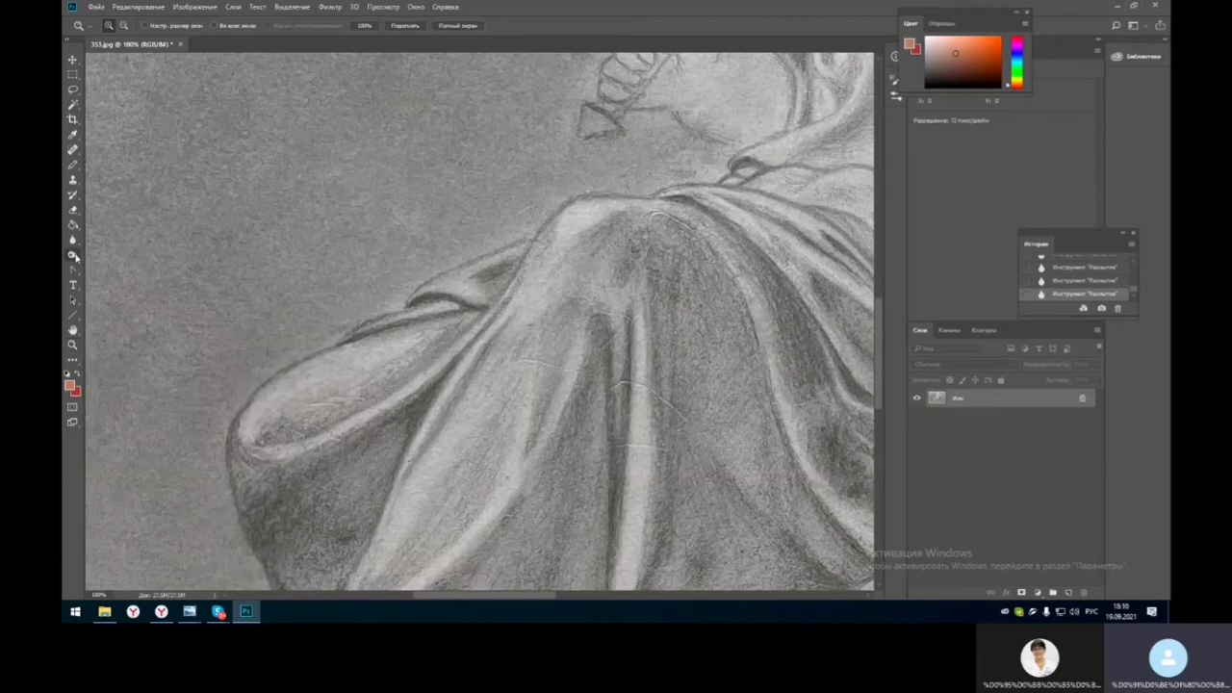
left_click_drag(72, 254, 112, 276)
left_click(135, 270)
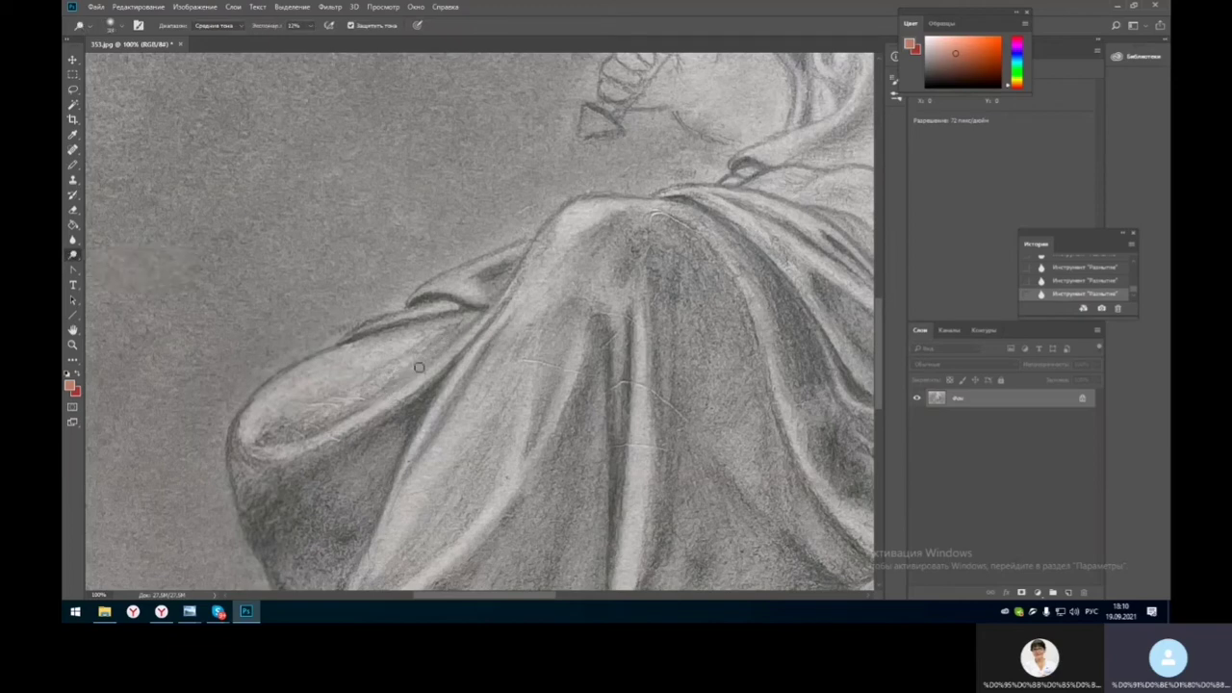
left_click_drag(287, 441, 270, 434)
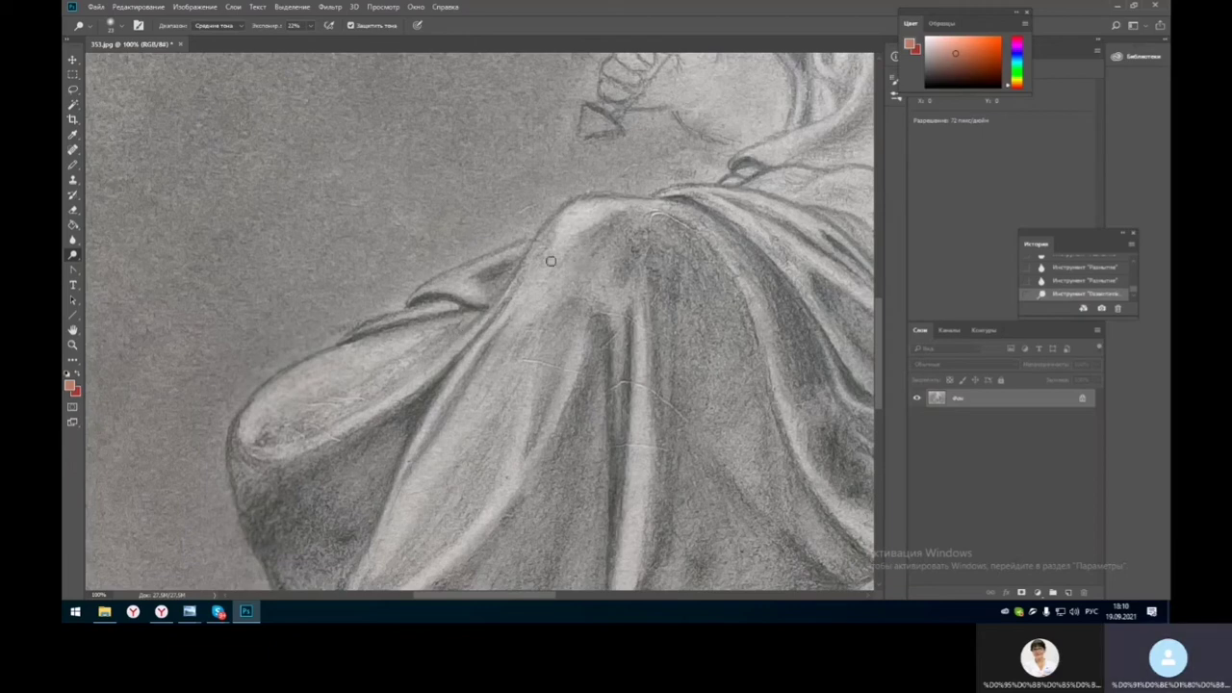
- Lighten the top of the near knee, the lit folds falling from it and the far knee's rim
left_click_drag(575, 222, 576, 220)
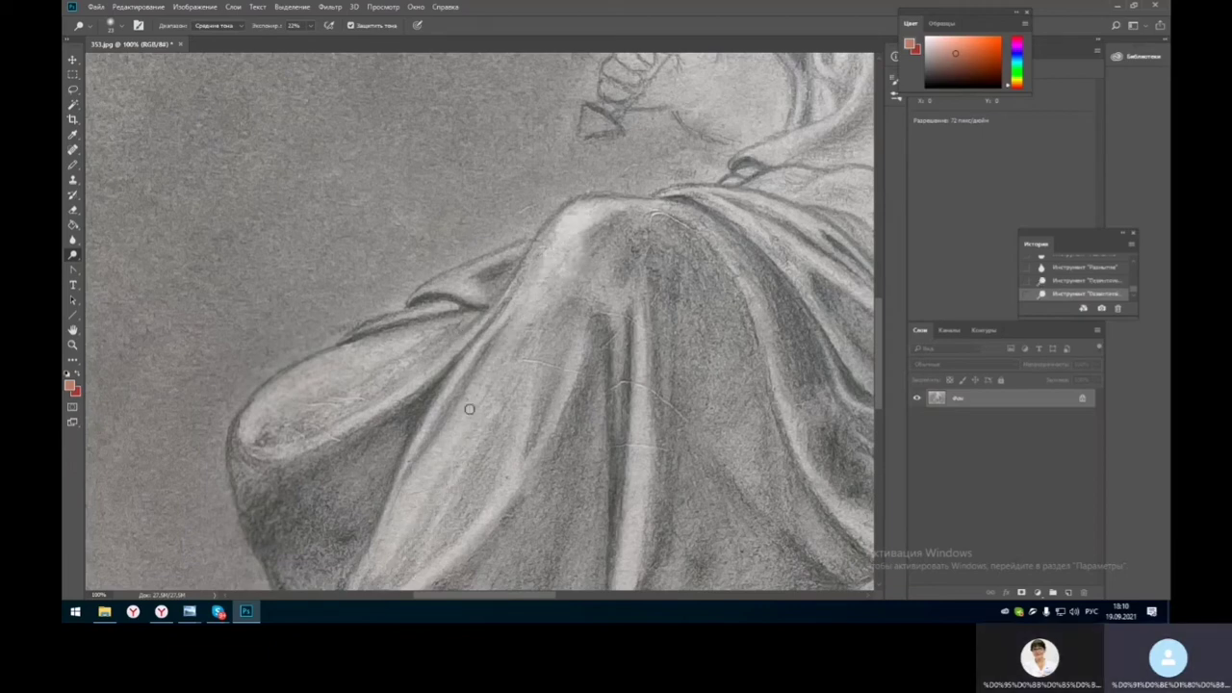
left_click_drag(436, 551, 473, 462)
left_click_drag(462, 517, 449, 544)
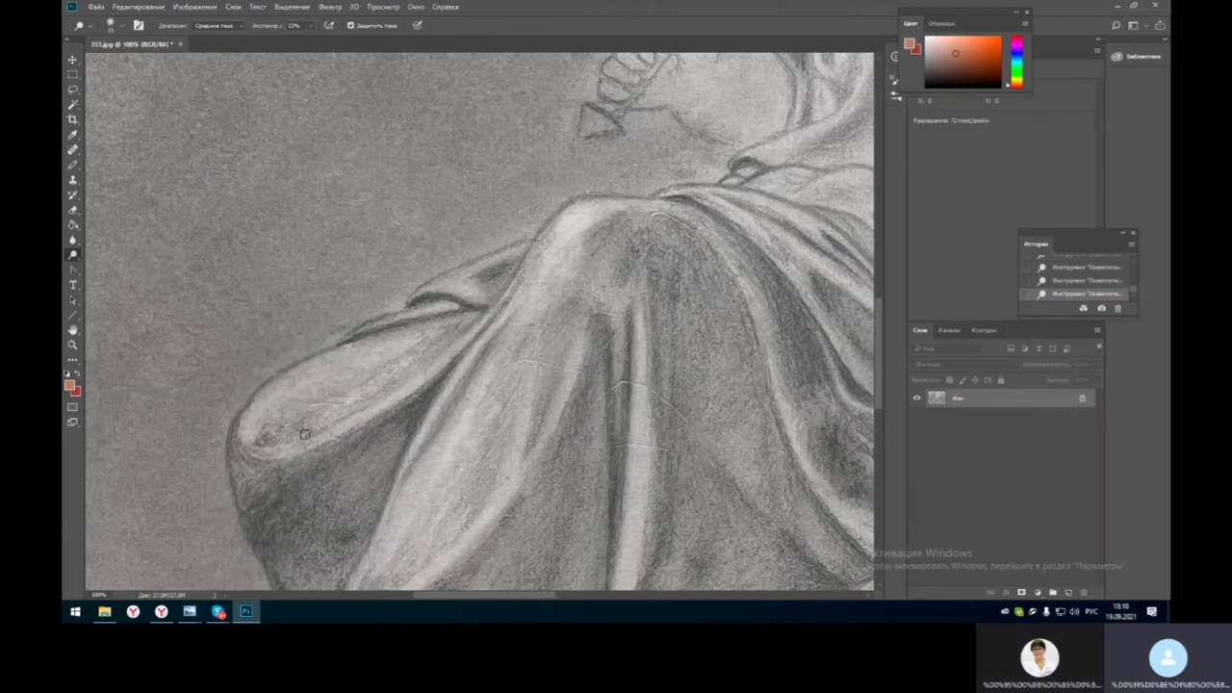
left_click_drag(283, 449, 283, 436)
- Soften the outer contour of the drapery below the far knee with the Blur tool
left_click(73, 239)
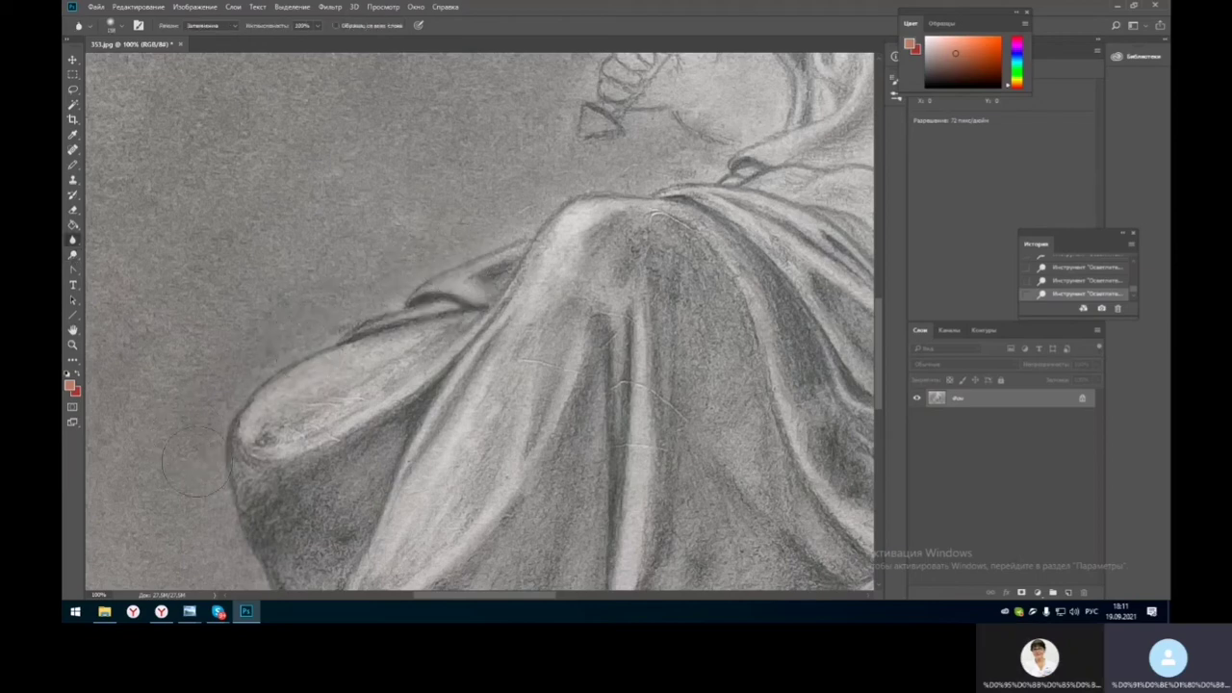
left_click_drag(198, 462, 239, 535)
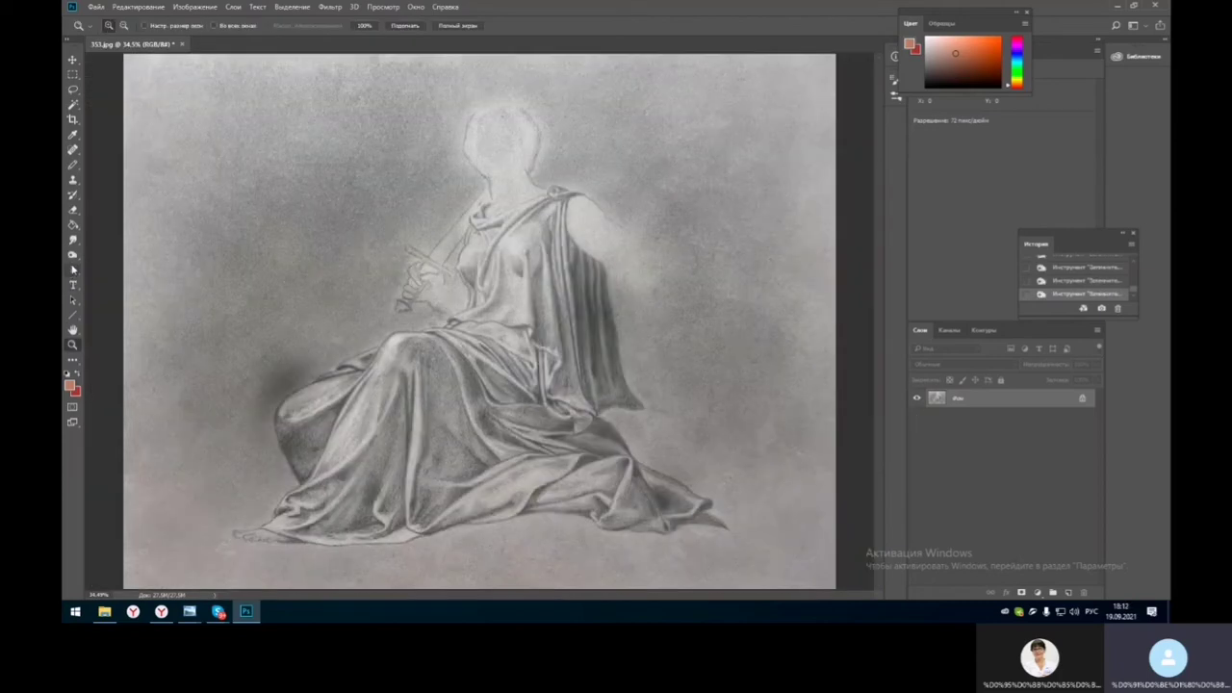
- Lighten the lit folds of the trailing drapery, the near leg and the hem above the ground with the Dodge tool
left_click(72, 255)
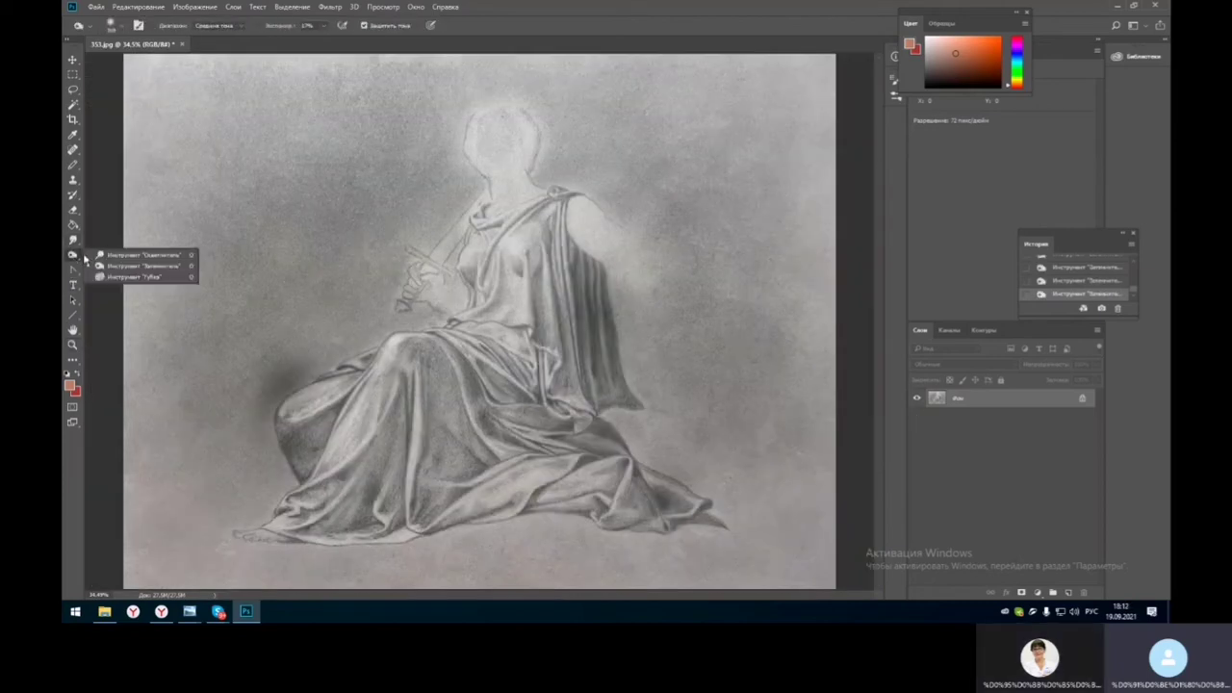
left_click(106, 266)
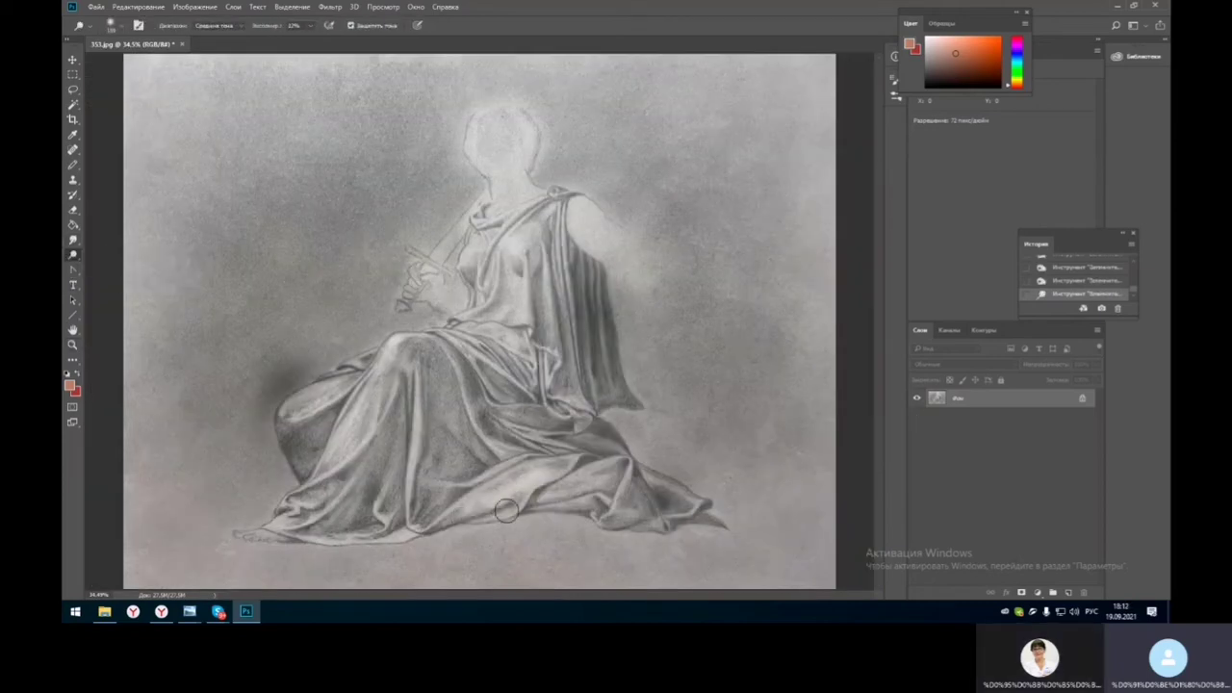
mouse_move(572, 497)
left_mouse_down()
mouse_move(596, 475)
mouse_move(572, 482)
mouse_move(600, 474)
mouse_move(565, 500)
mouse_move(593, 507)
left_mouse_up()
left_click_drag(379, 375, 328, 473)
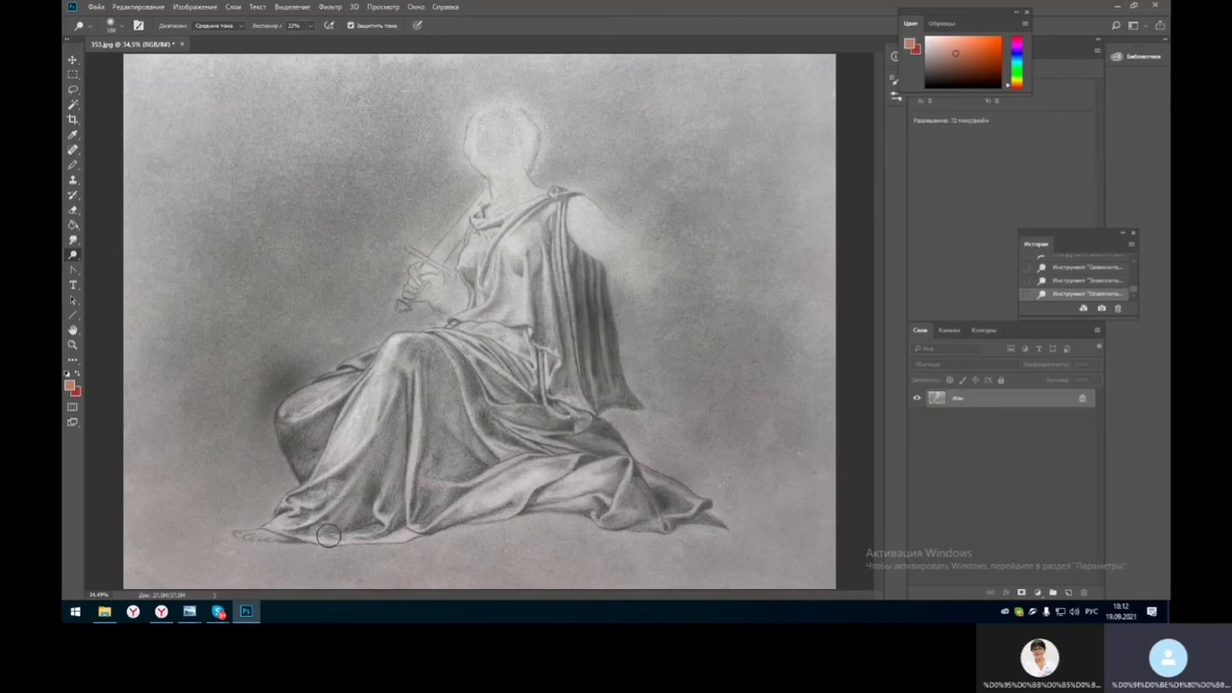
mouse_move(328, 536)
left_mouse_down()
mouse_move(392, 539)
mouse_move(368, 535)
left_mouse_up()
left_click_drag(641, 481, 645, 518)
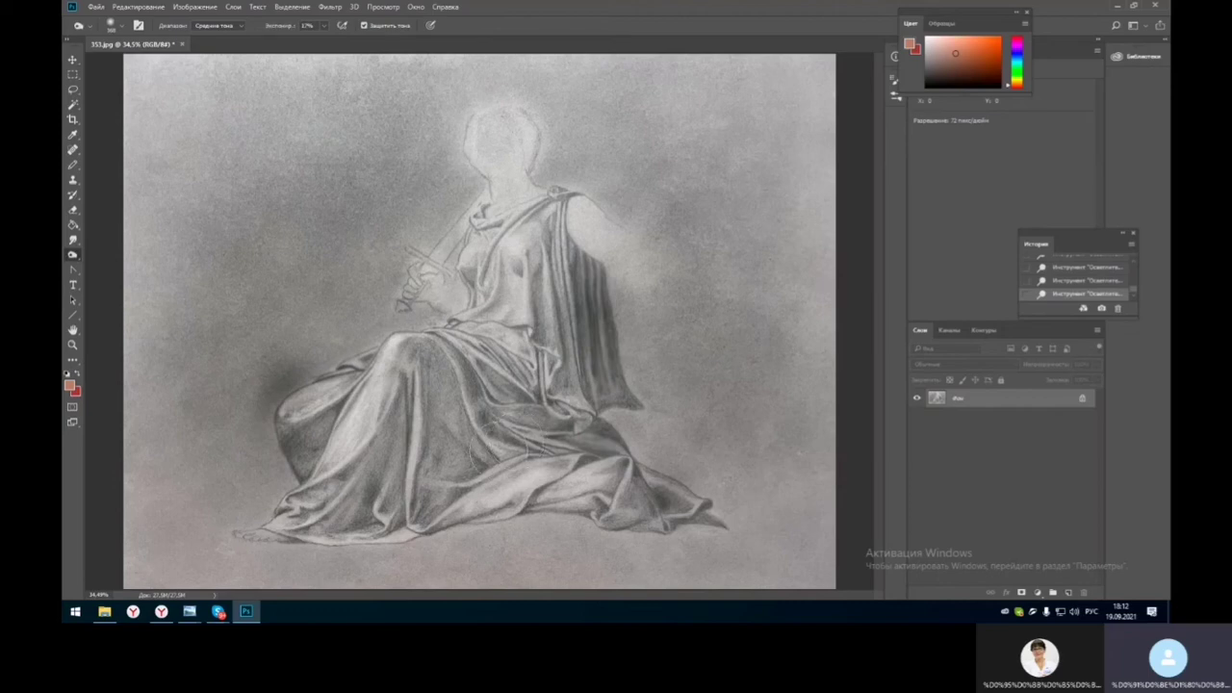
- Darken the shadows under the hip folds, in the hanging cloak, the trailing drapery's end and the near leg's shaded side with the Burn tool
mouse_move(493, 448)
left_mouse_down()
mouse_move(451, 450)
mouse_move(530, 438)
mouse_move(515, 431)
left_mouse_up()
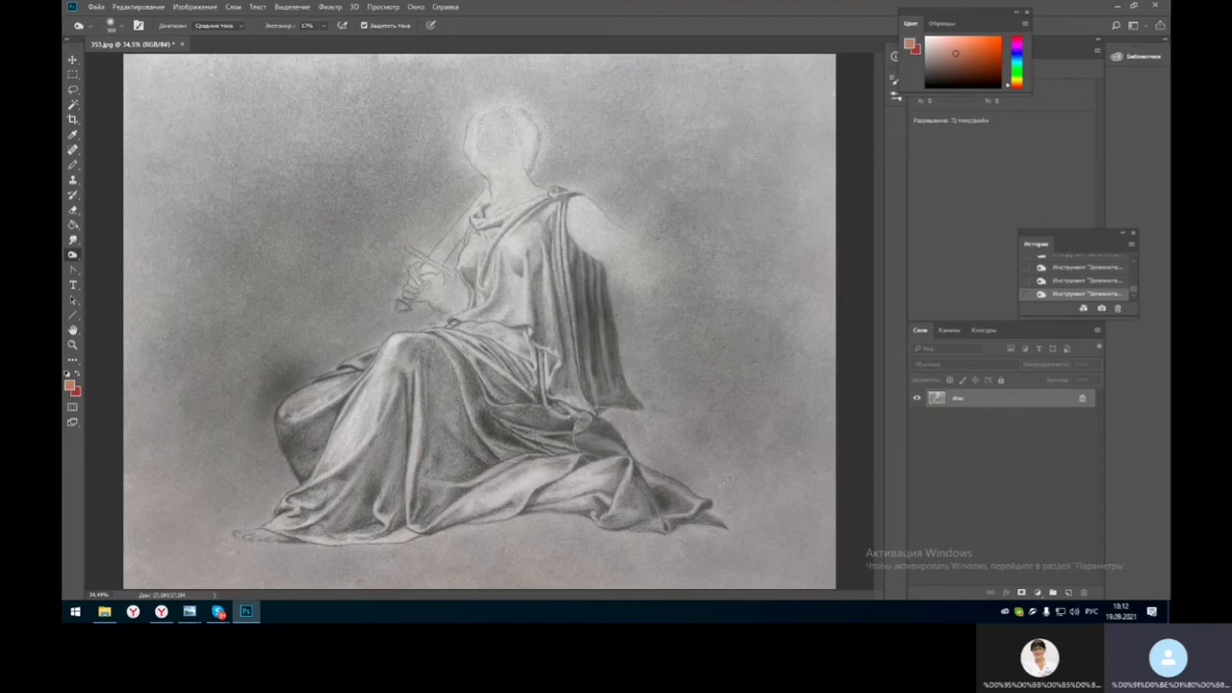
left_click_drag(596, 325, 597, 337)
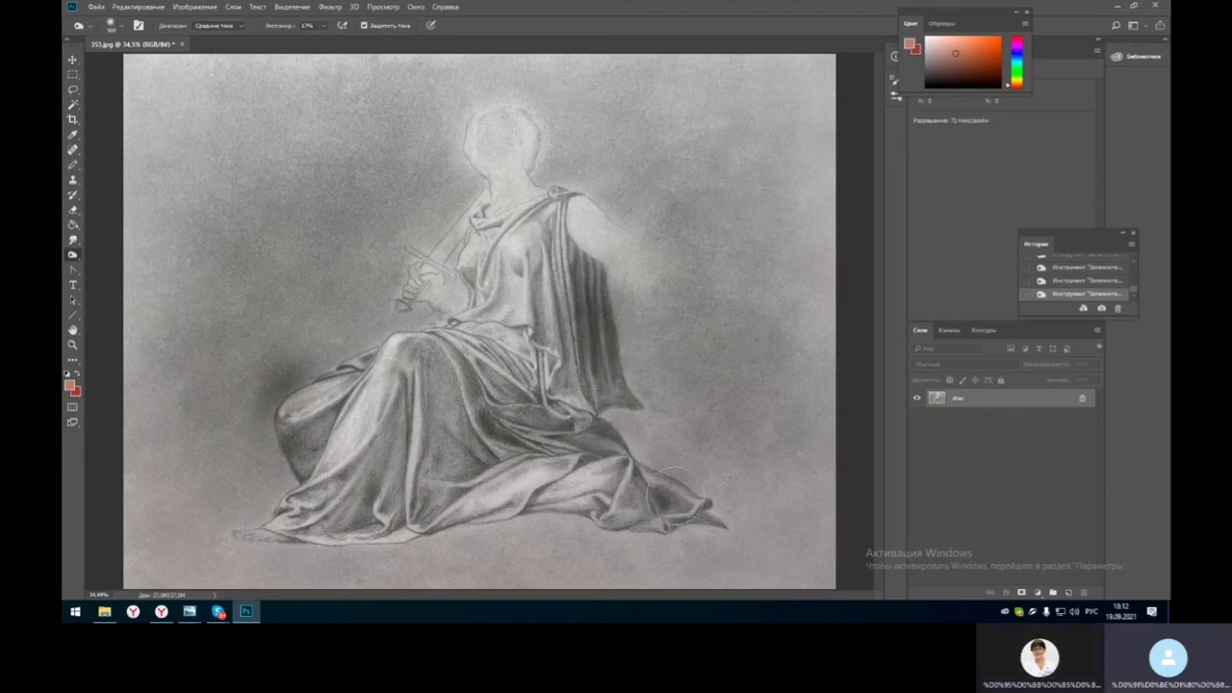
mouse_move(676, 496)
left_mouse_down()
mouse_move(679, 479)
mouse_move(690, 503)
mouse_move(666, 472)
left_mouse_up()
left_click_drag(440, 387, 371, 501)
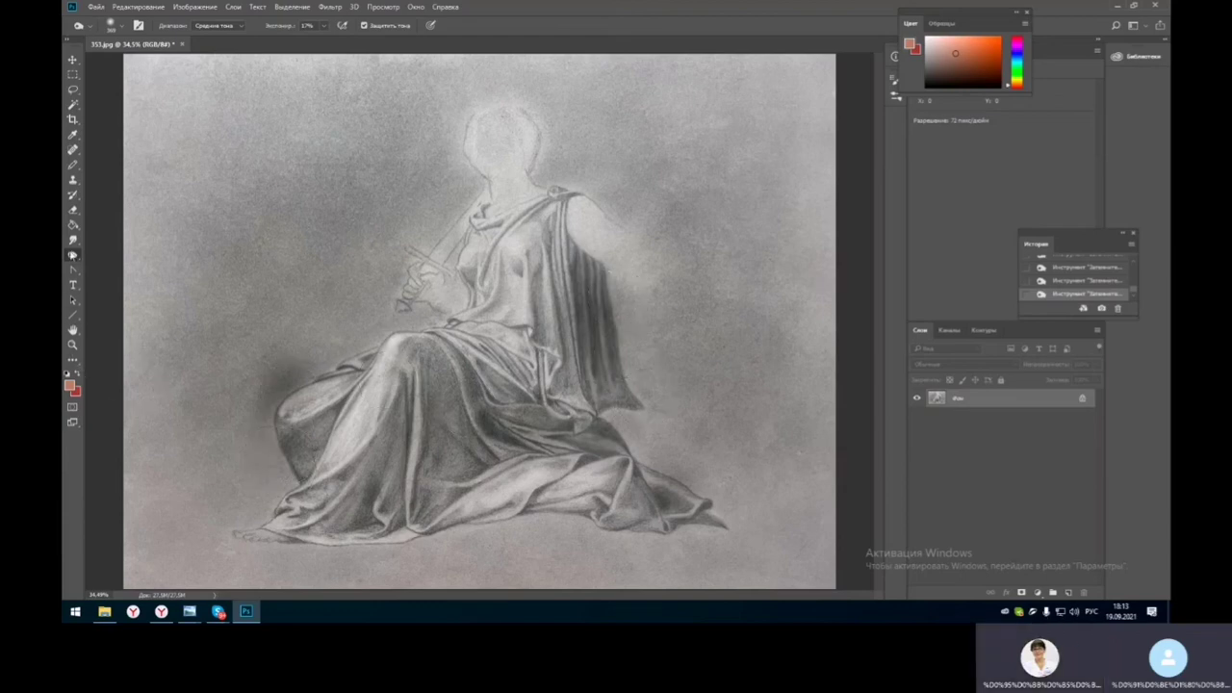
- Lighten the dark background patch beside the far knee with the Dodge tool
right_click(73, 256)
left_click(113, 256)
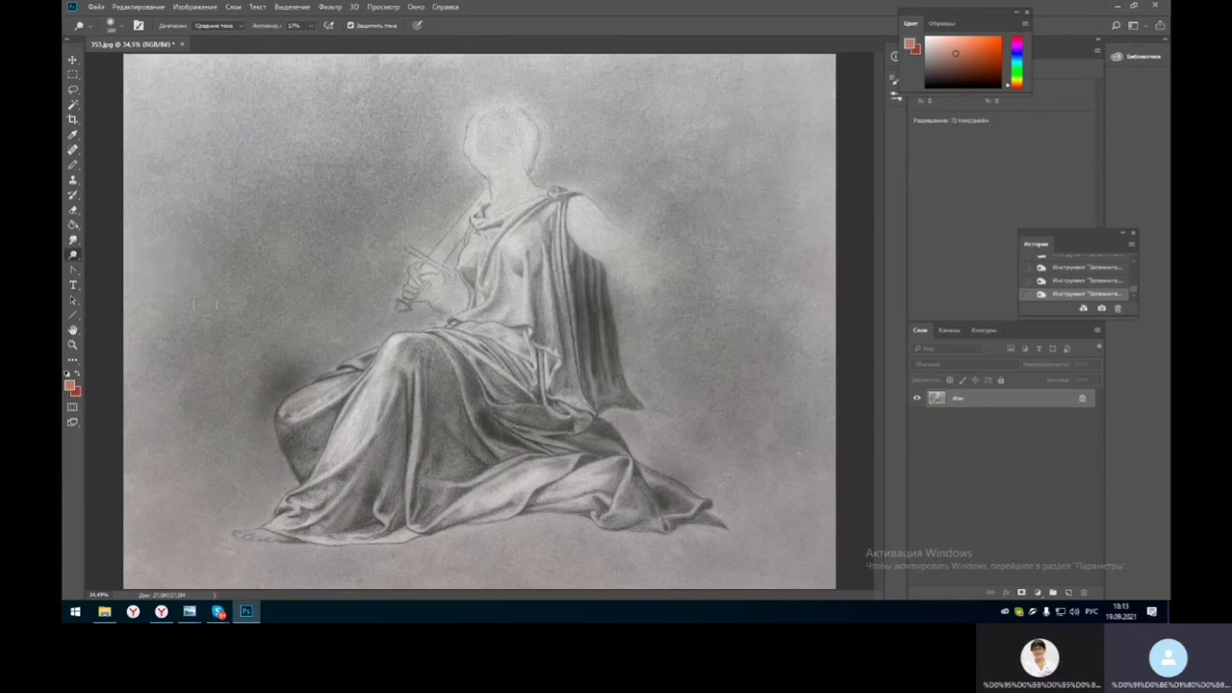
left_click(294, 376)
left_click(286, 385)
left_click(277, 393)
left_click(270, 406)
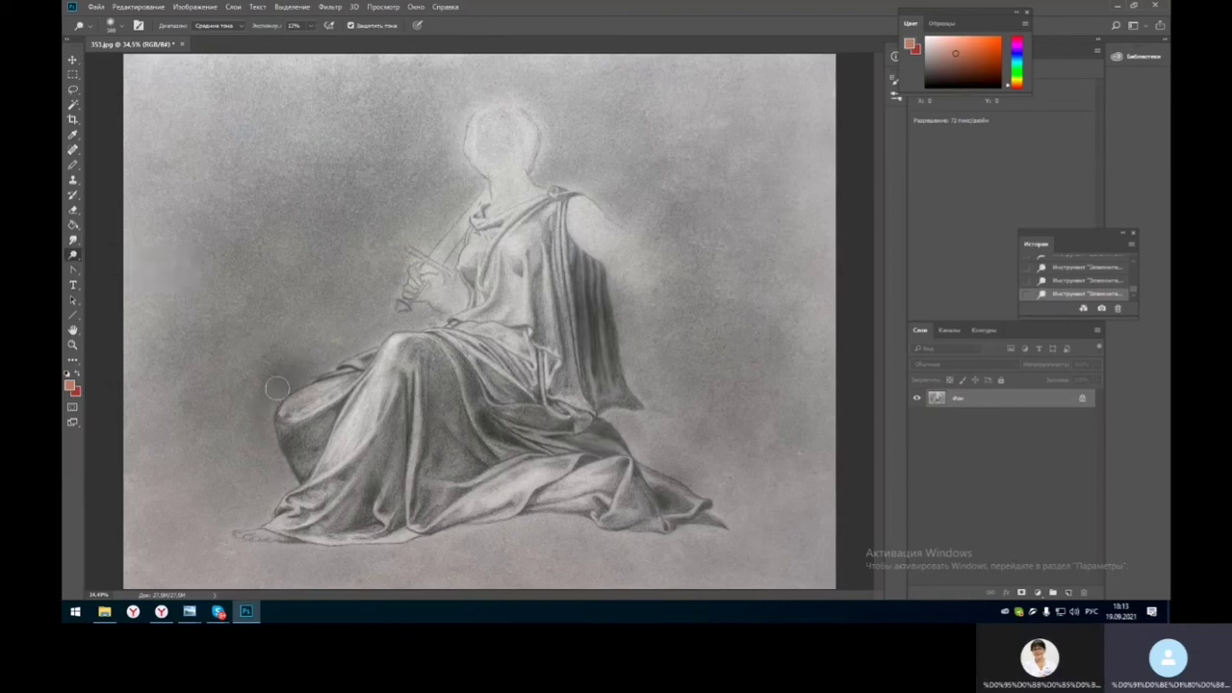
mouse_move(277, 388)
left_mouse_down()
mouse_move(301, 363)
mouse_move(266, 395)
left_mouse_up()
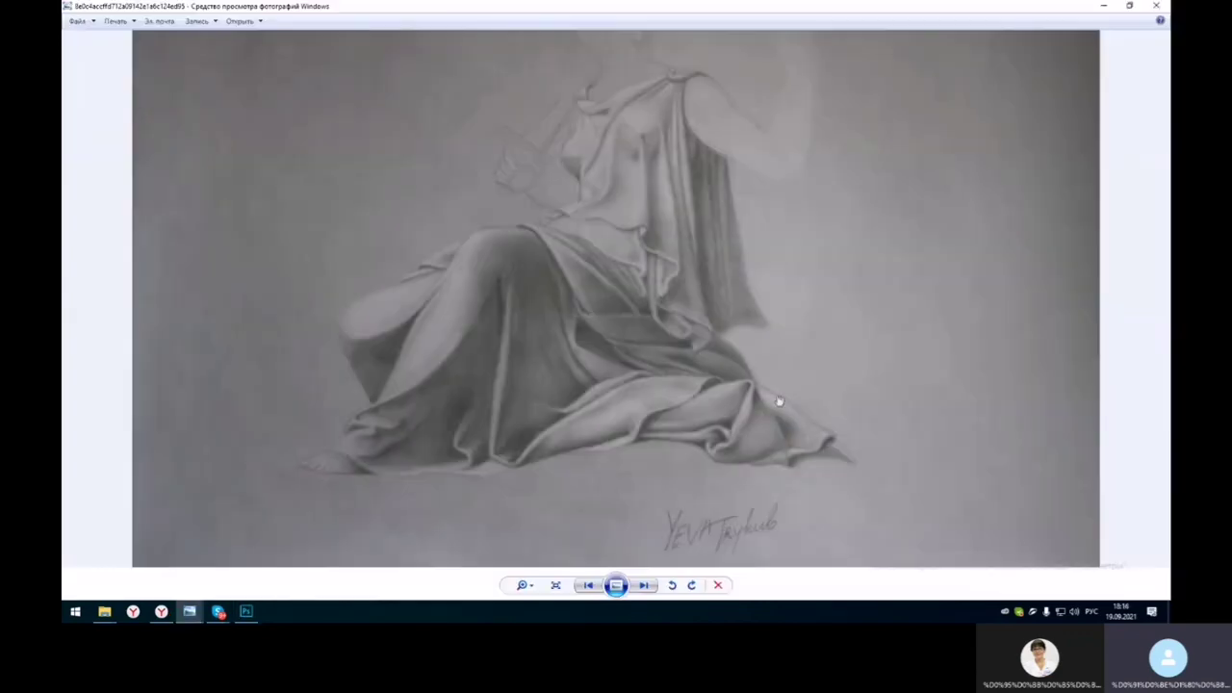
- Examine the trailing drapery on the ground up close in the finished seated figure drawing in Windows Photo Viewer
scroll(838, 442, "up", 3)
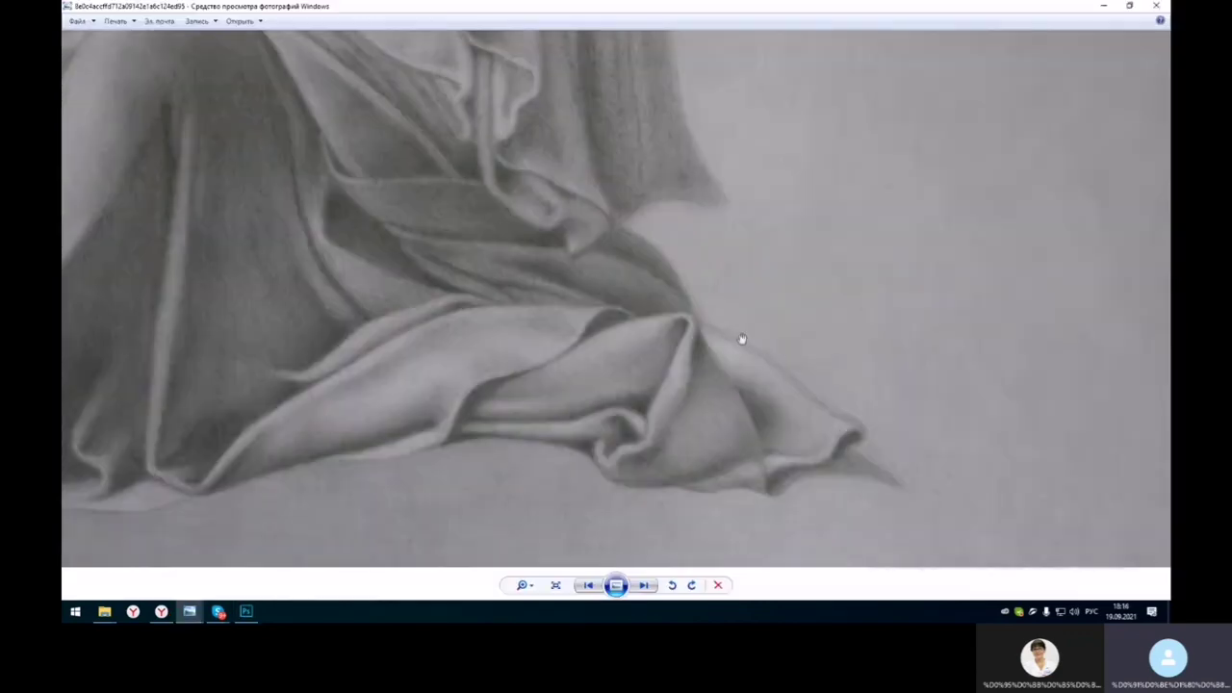